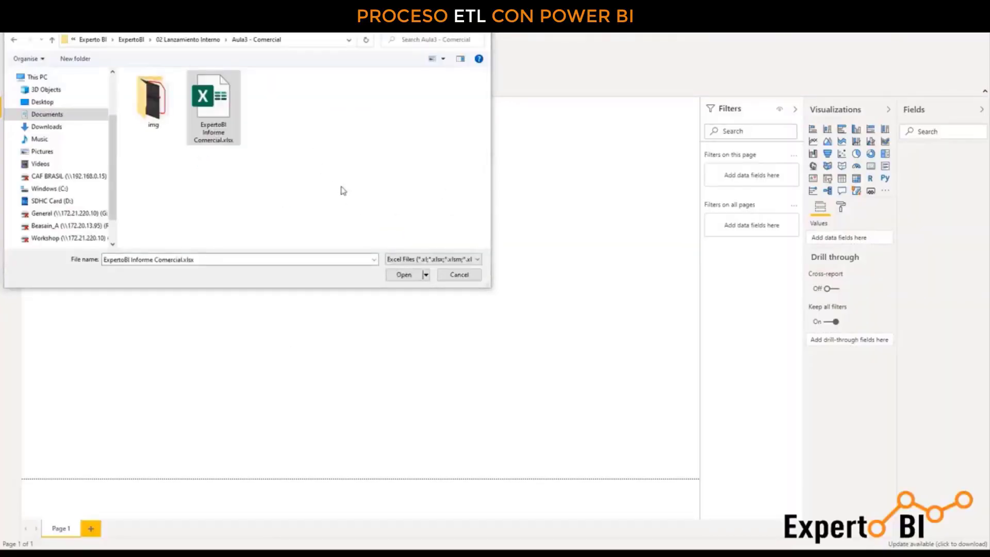
Load the Objetivos, Vendedores and Ventas sheets from ExpertoBI Informe Comercial.xlsx into Power Query Editor.
{"action": "left_click", "coordinate": [224, 120]}
{"action": "double_click", "coordinate": [224, 120]}
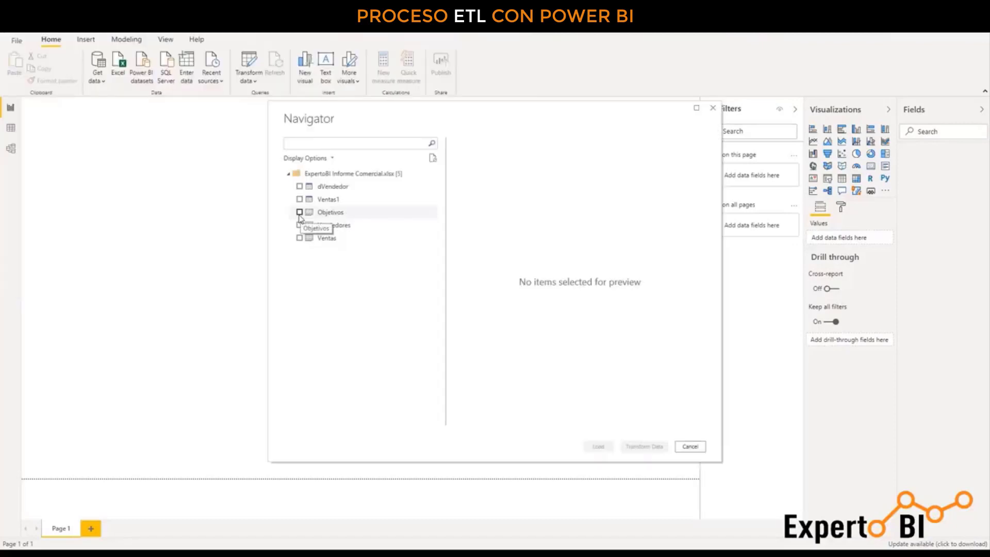
{"action": "left_click", "coordinate": [299, 213]}
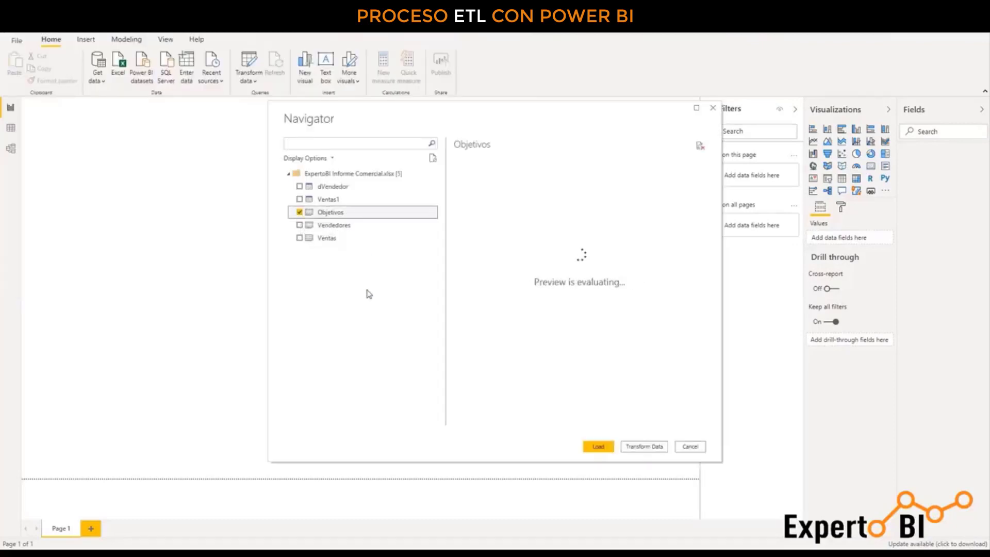
{"action": "left_click", "coordinate": [299, 225]}
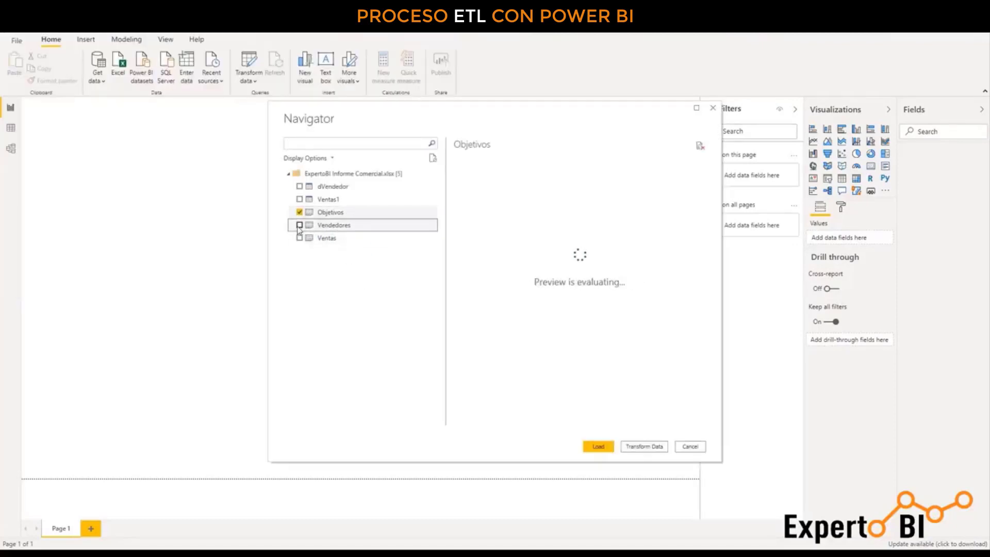
{"action": "left_click", "coordinate": [300, 237]}
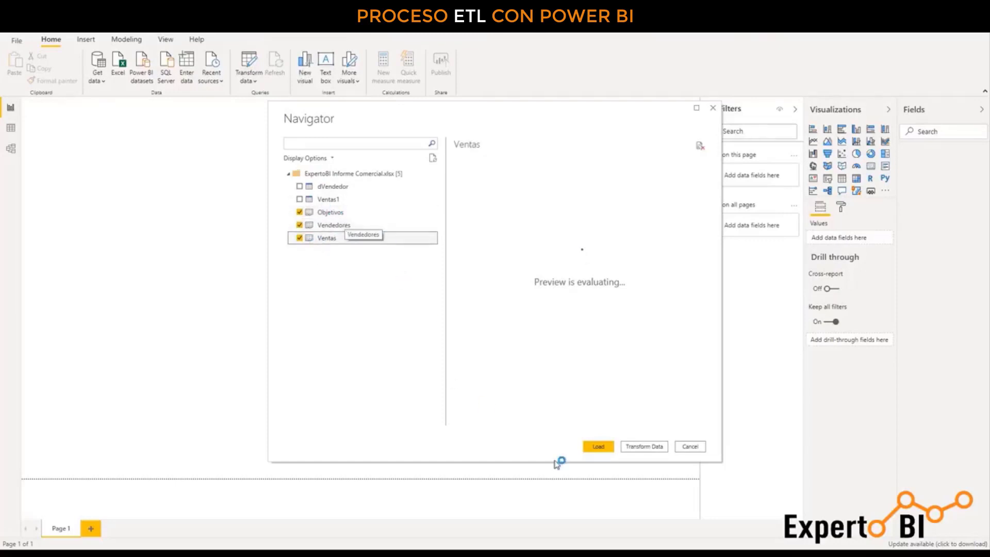
{"action": "left_click", "coordinate": [642, 447]}
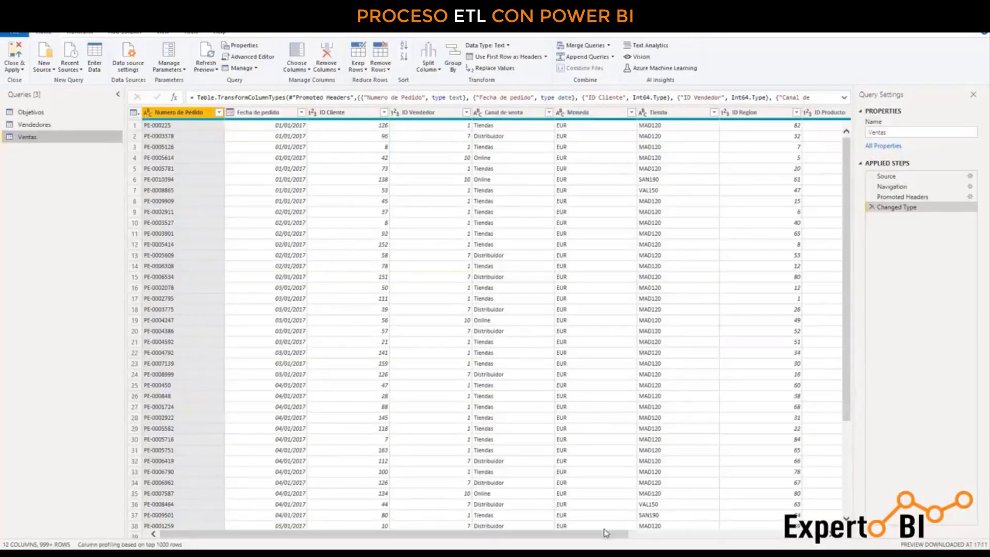
Scroll across the Ventas columns, then preview the 12-row Vendedores query.
{"action": "left_click", "coordinate": [663, 538]}
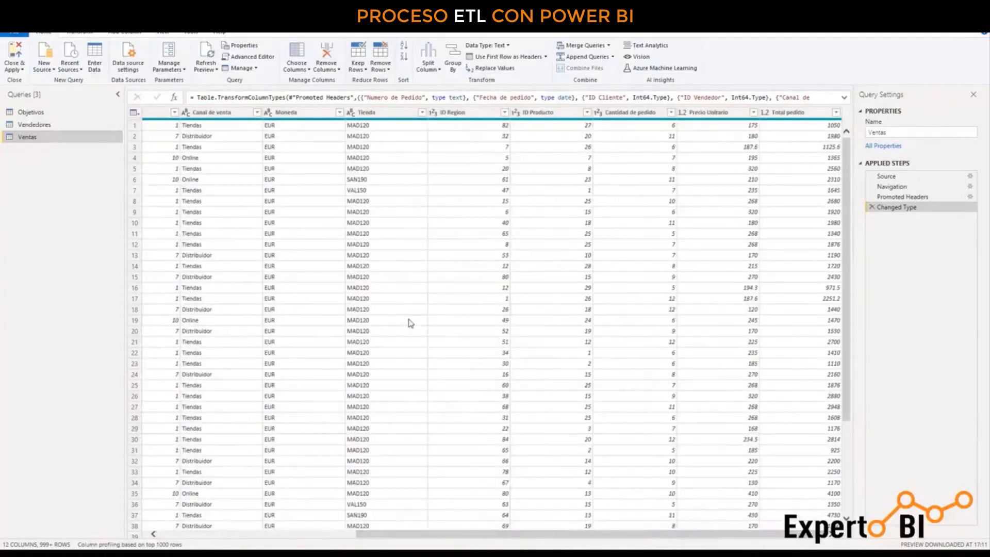
{"action": "left_click", "coordinate": [35, 125]}
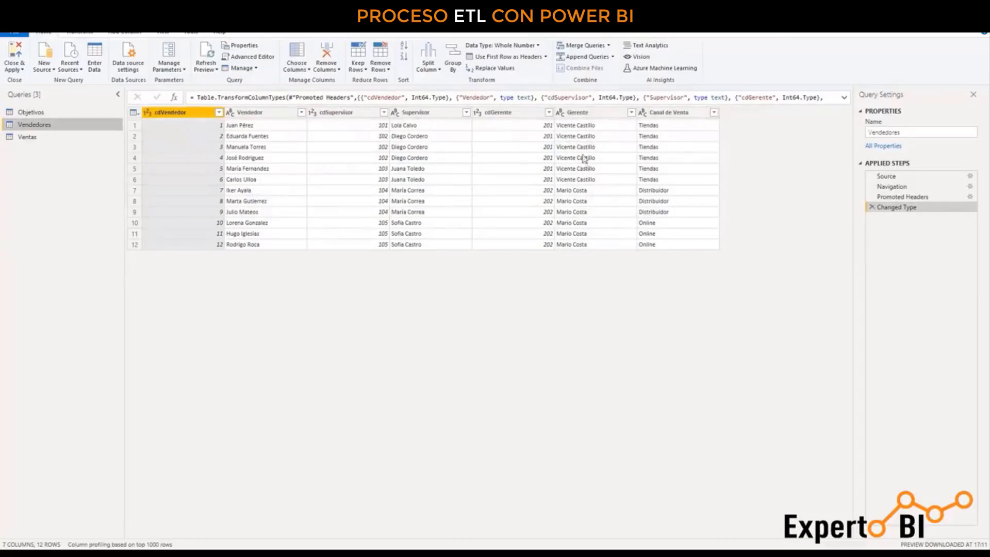
Preview the raw Objetivos query and select its first row holding the title.
{"action": "left_click", "coordinate": [62, 114]}
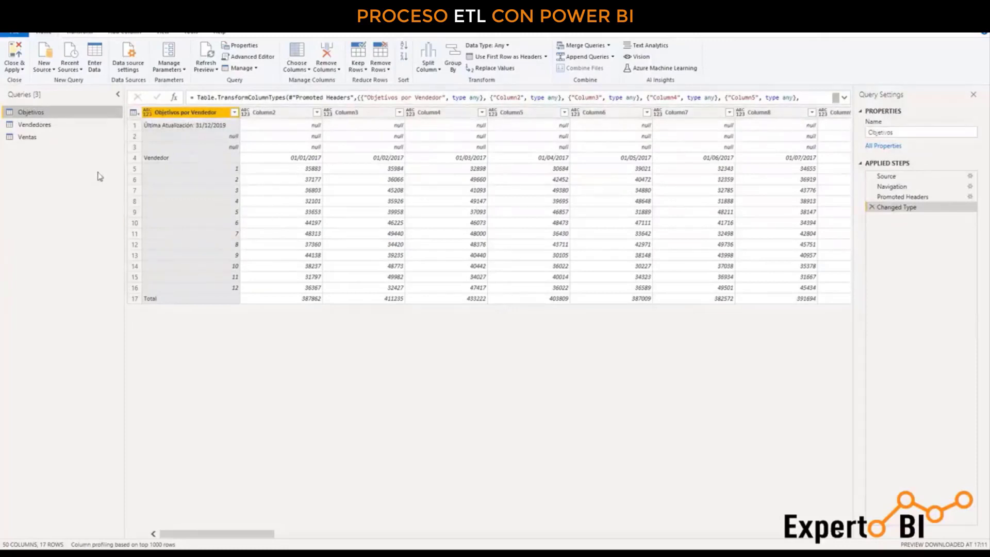
{"action": "left_click", "coordinate": [136, 128]}
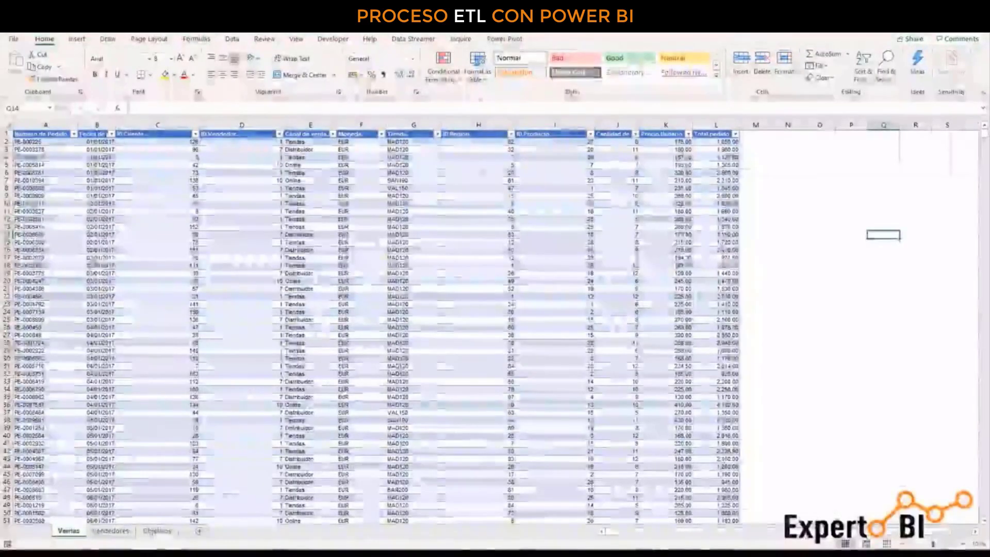
In Excel's Objetivos sheet, select title rows 1 to 4 to inspect them, then deselect.
{"action": "left_click", "coordinate": [158, 530]}
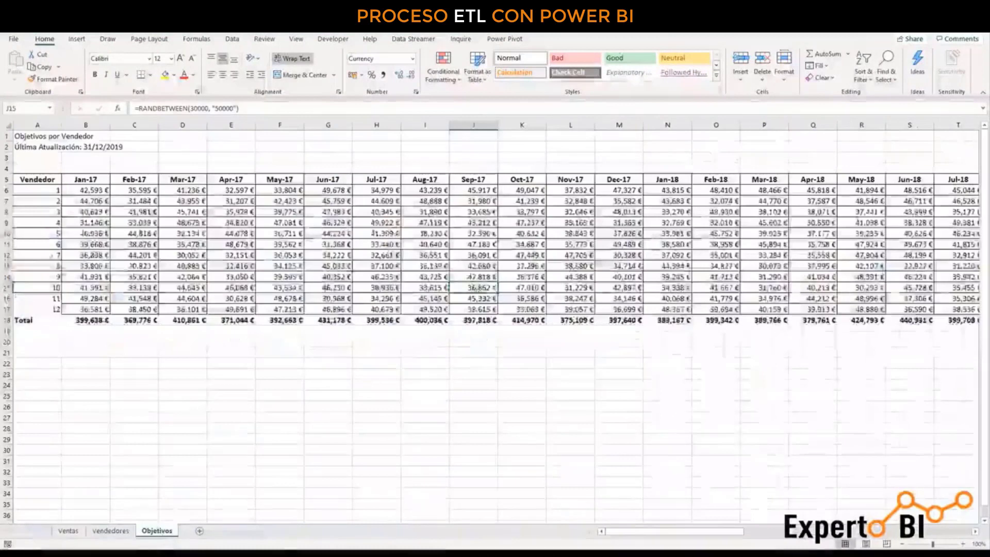
{"action": "left_click", "coordinate": [4, 136]}
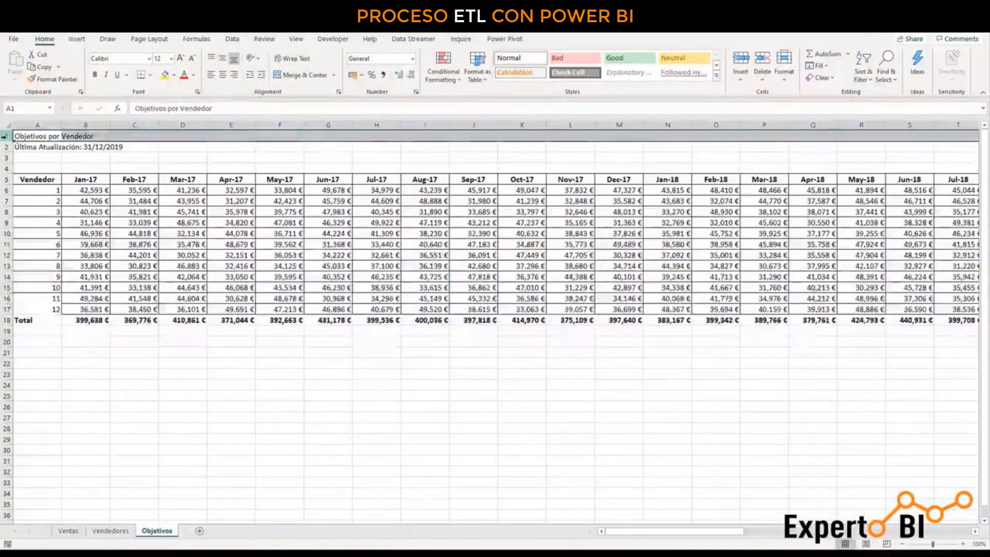
{"action": "left_click_drag", "start_coordinate": [4, 136], "coordinate": [4, 157]}
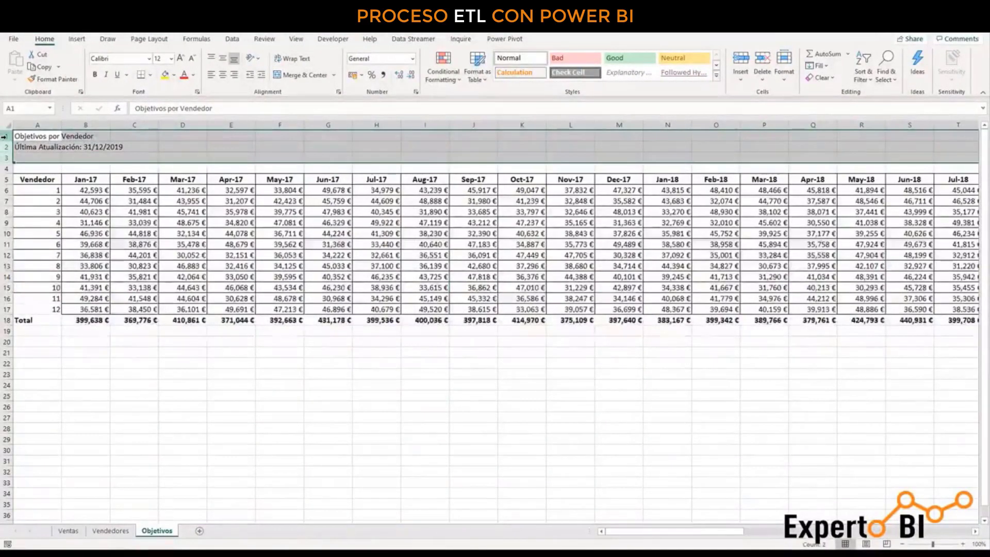
{"action": "key", "text": "shift+Down"}
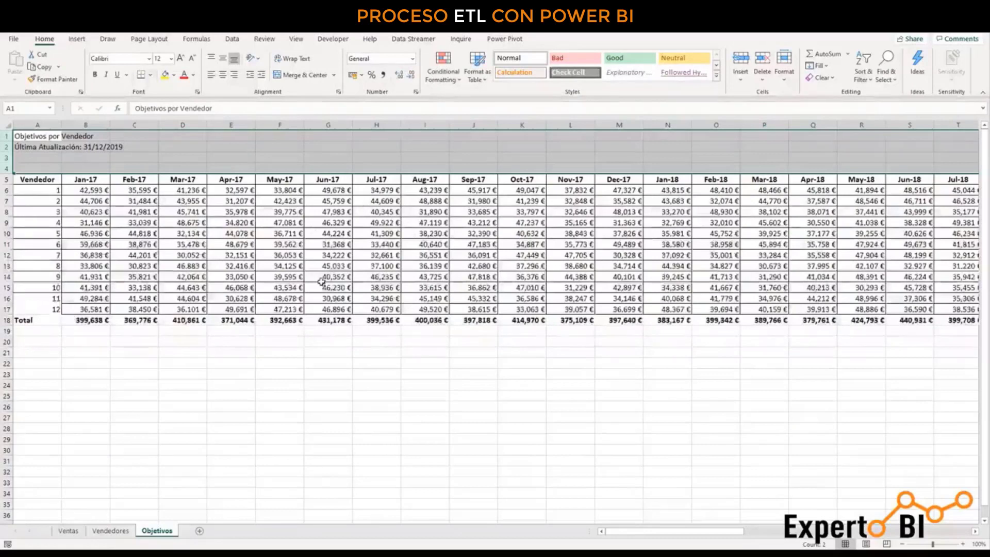
{"action": "left_click", "coordinate": [93, 333]}
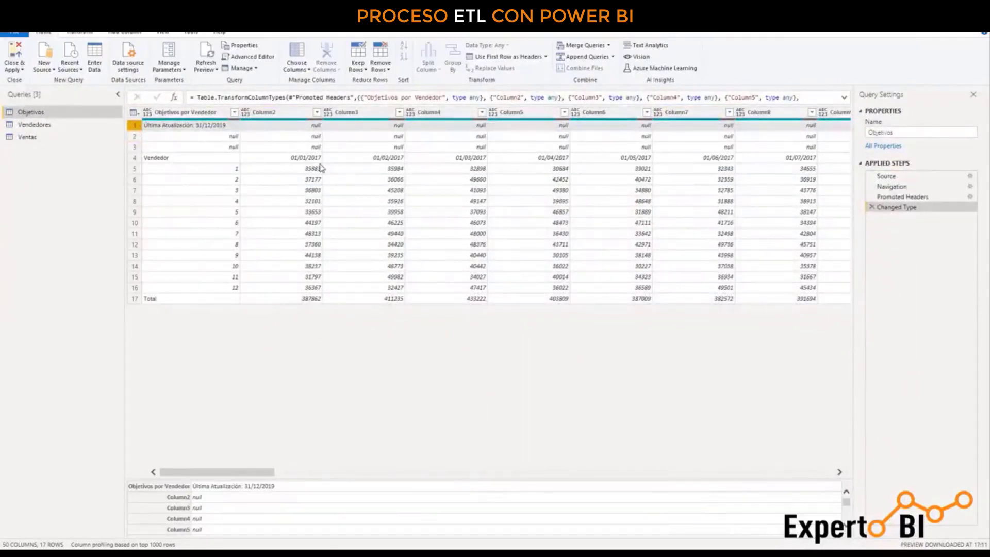
Remove the top 3 rows from Objetivos so the Vendedor row comes first.
{"action": "left_click", "coordinate": [380, 66]}
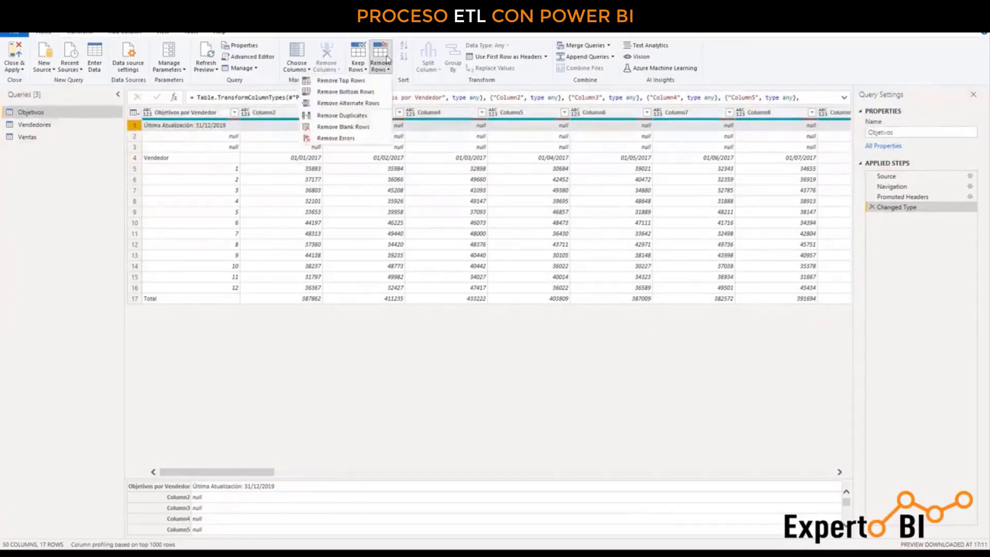
{"action": "left_click", "coordinate": [363, 81]}
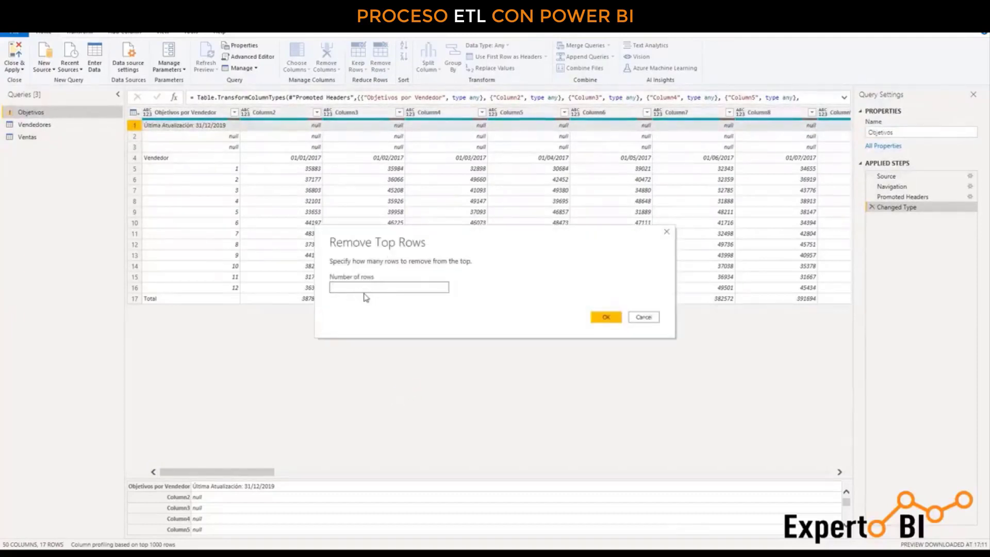
{"action": "type", "text": "3"}
{"action": "left_click", "coordinate": [611, 319]}
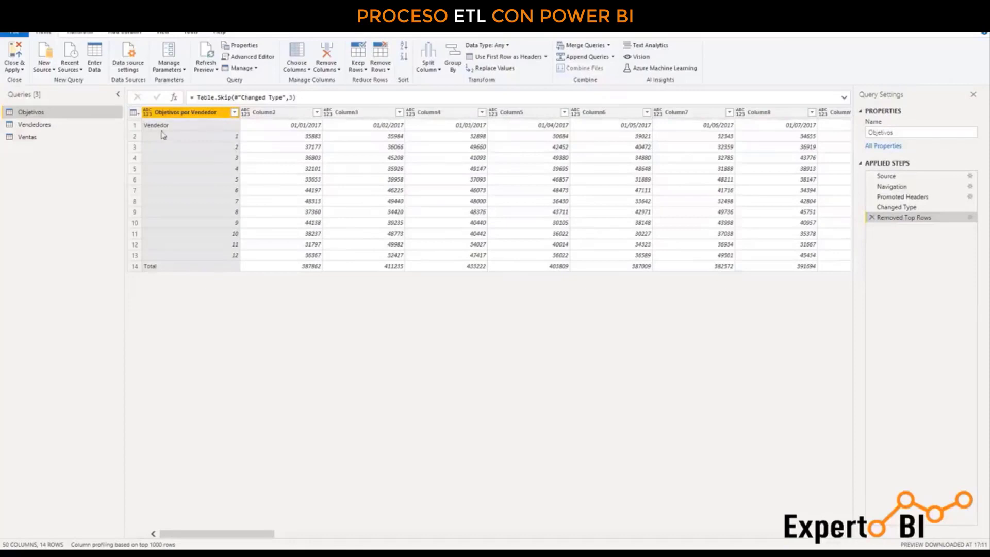
Remove the Column50 Total column from Objetivos, leaving 49 columns.
{"action": "left_click", "coordinate": [137, 128]}
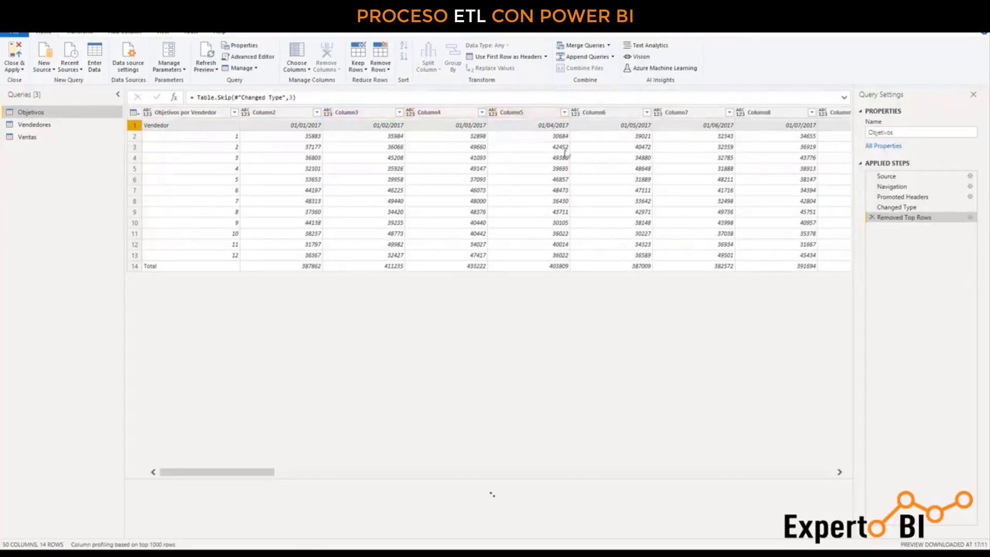
{"action": "left_click_drag", "start_coordinate": [241, 476], "coordinate": [802, 497]}
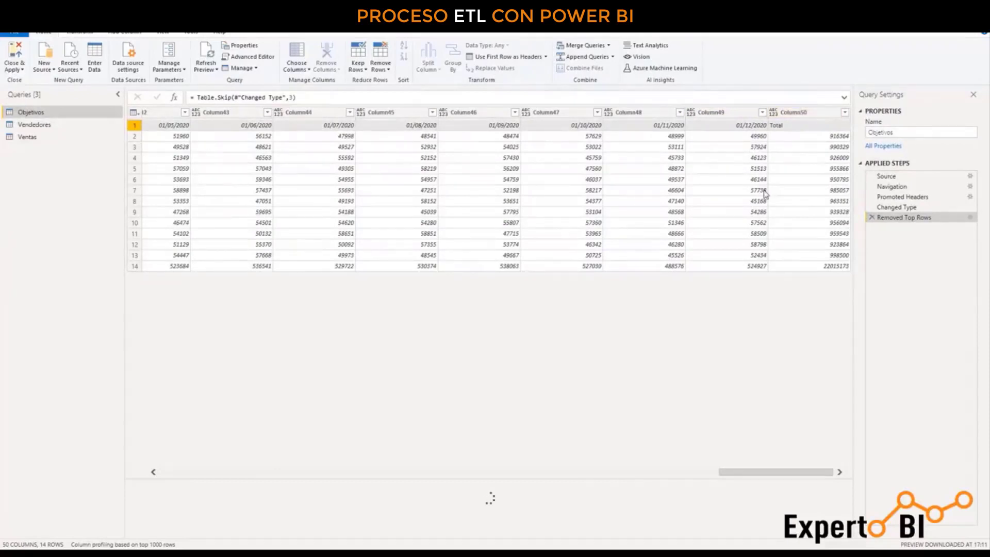
{"action": "left_click", "coordinate": [804, 113]}
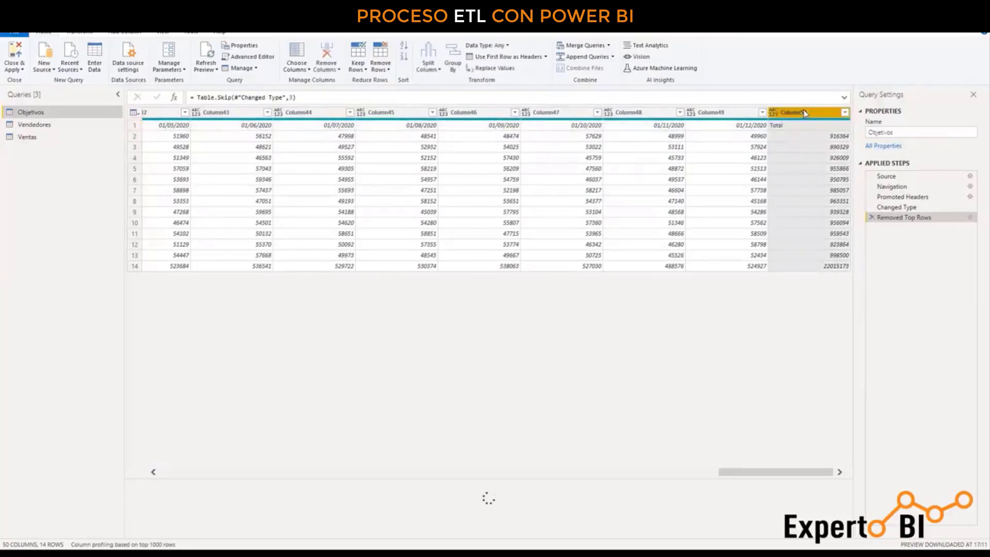
{"action": "right_click", "coordinate": [804, 113]}
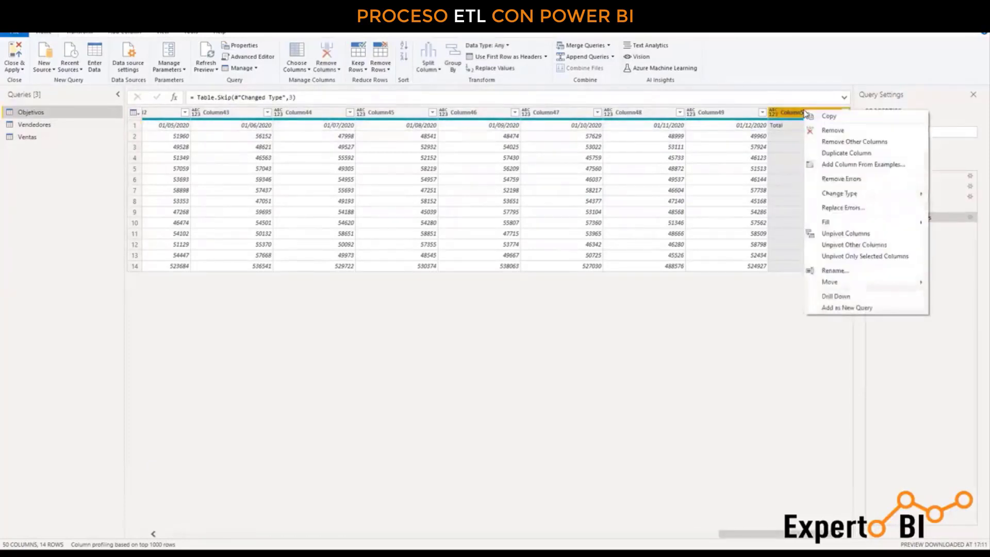
{"action": "left_click", "coordinate": [837, 127]}
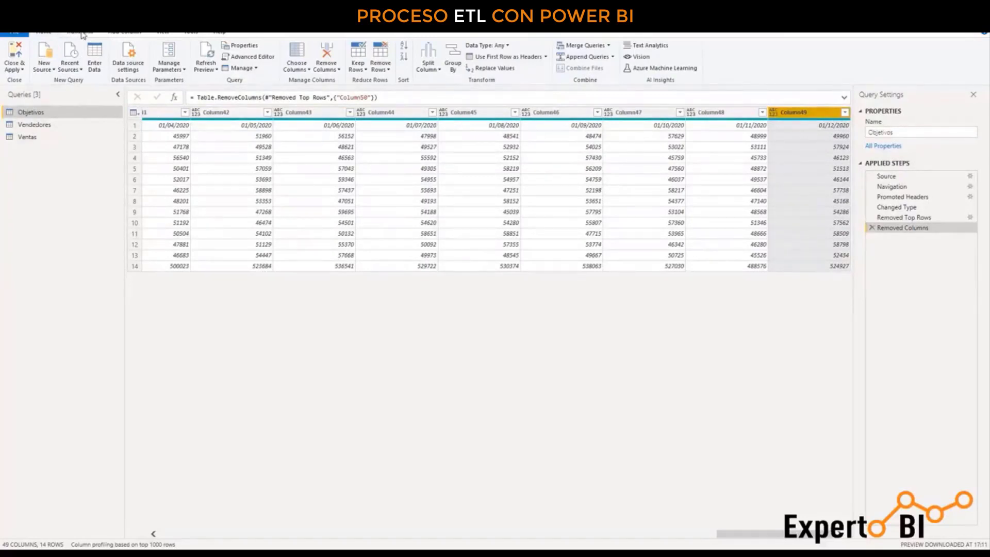
Use the Vendedor row as headers, typing monthly columns as whole numbers, and select the Total row.
{"action": "left_click", "coordinate": [80, 32]}
{"action": "left_click", "coordinate": [41, 54]}
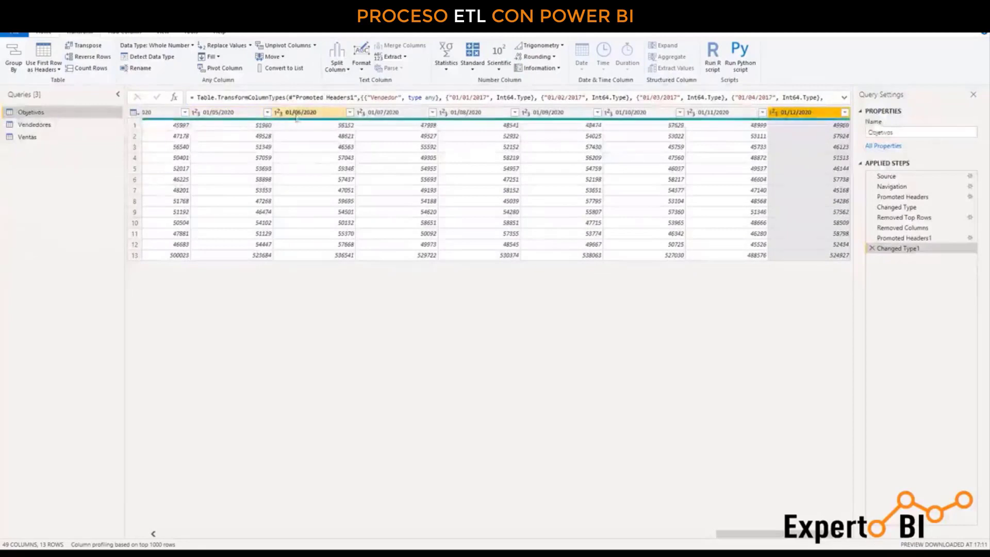
{"action": "left_click_drag", "start_coordinate": [762, 533], "coordinate": [244, 475]}
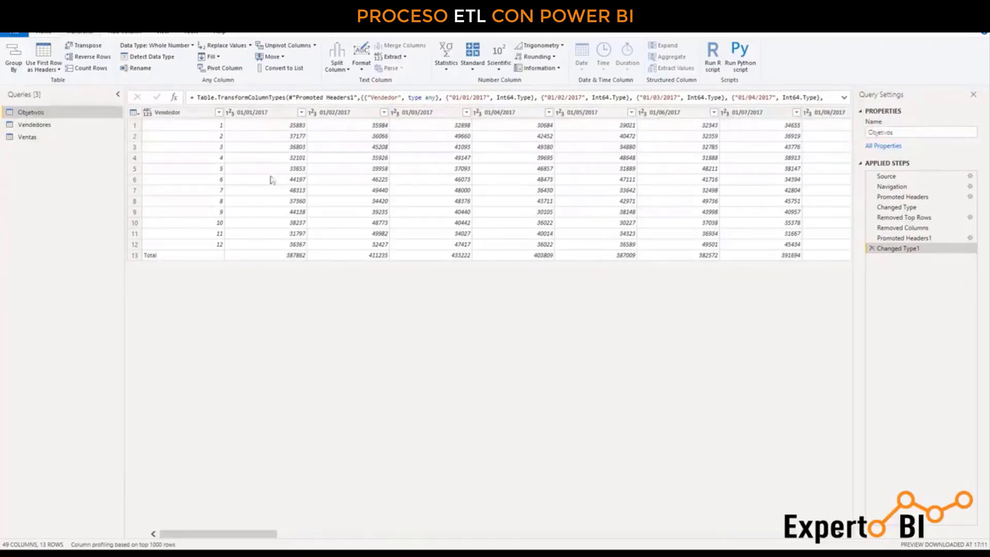
{"action": "left_click", "coordinate": [134, 256]}
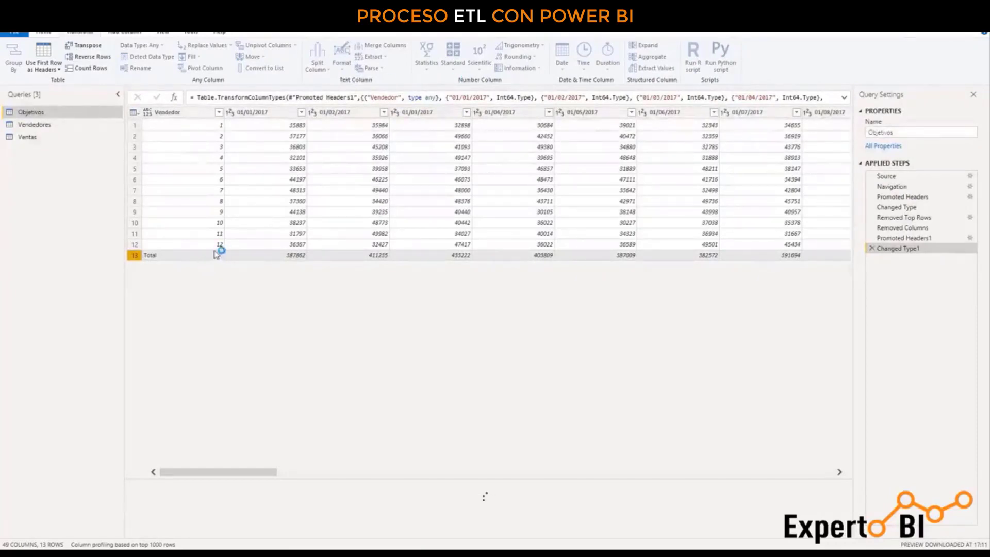
{"action": "left_click", "coordinate": [97, 49]}
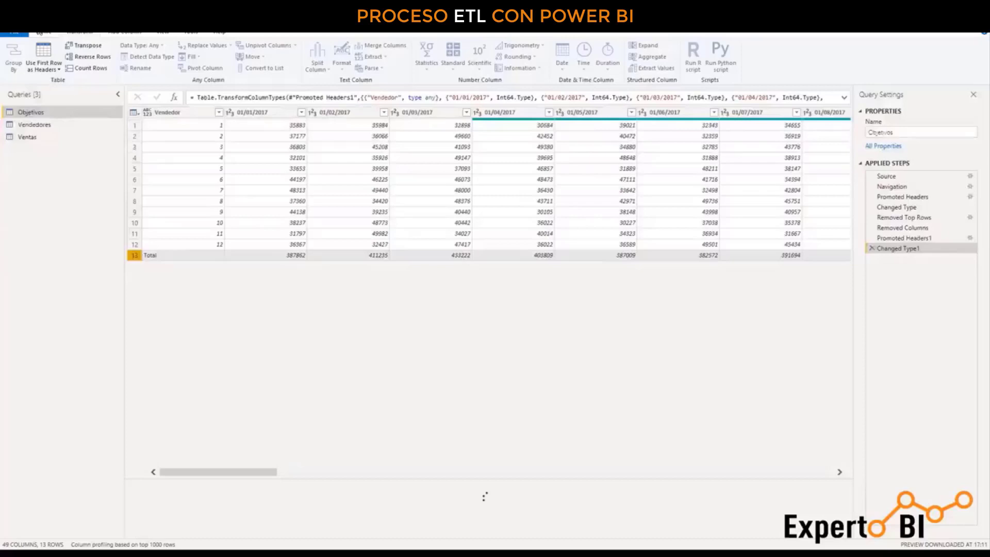
{"action": "left_click", "coordinate": [50, 35]}
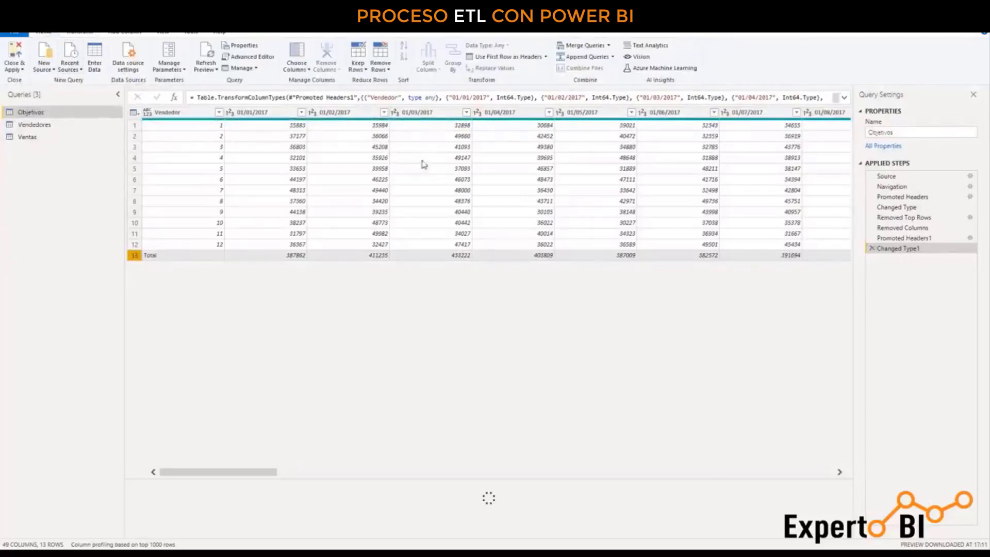
Remove the bottom 1 row (Total) from Objetivos, leaving 12 vendor rows.
{"action": "left_click", "coordinate": [383, 69]}
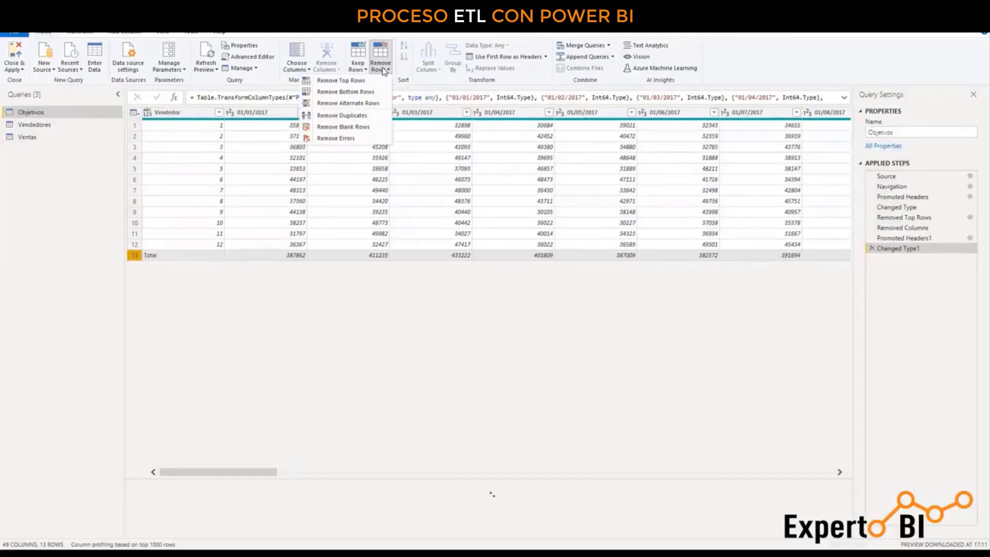
{"action": "left_click", "coordinate": [364, 93]}
{"action": "type", "text": "1"}
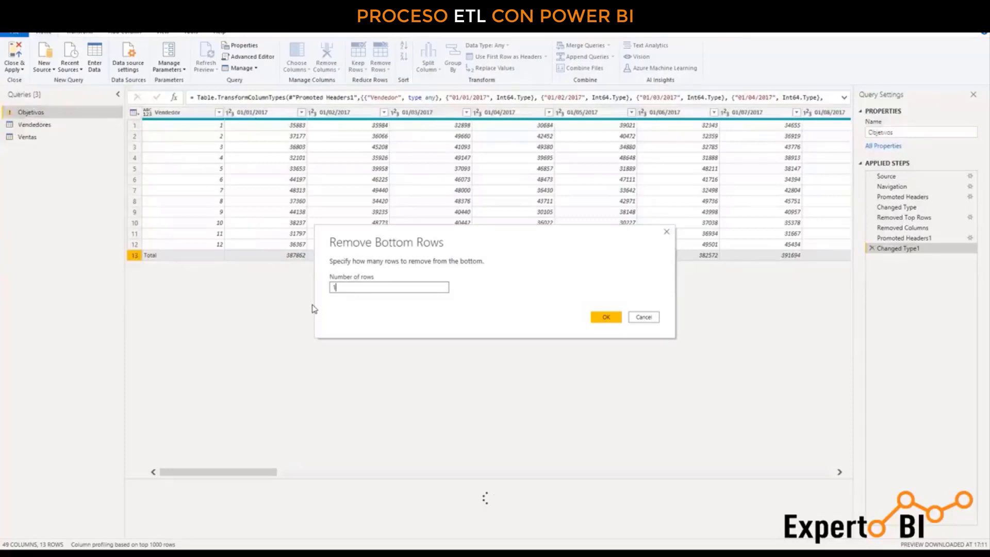
{"action": "left_click", "coordinate": [604, 318]}
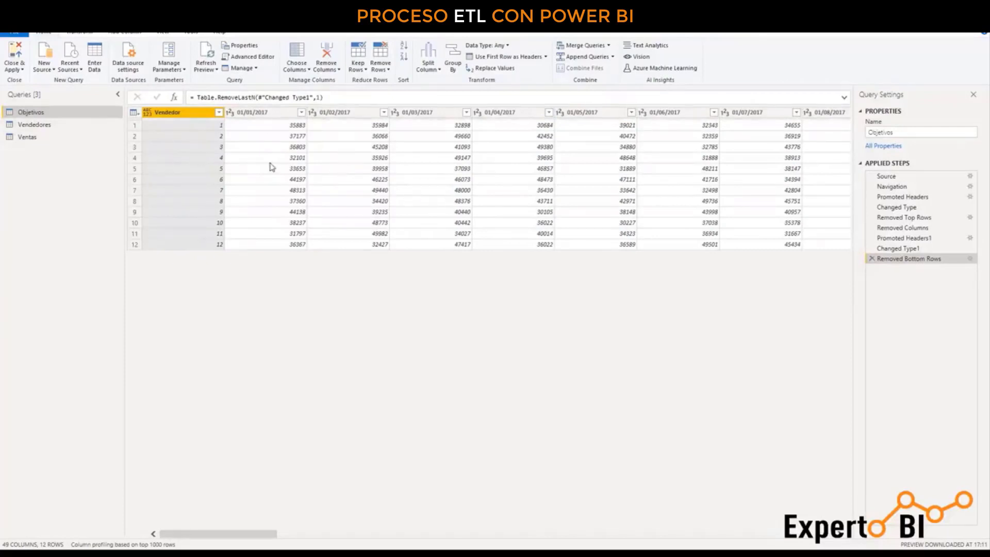
Select the monthly columns from 01/01/2017 through 01/12/2020.
{"action": "left_click", "coordinate": [267, 113]}
{"action": "key", "text": "shift+Right"}
{"action": "key", "text": "shift+Right"}
{"action": "key", "text": "shift+Right"}
{"action": "key", "text": "shift+Right"}
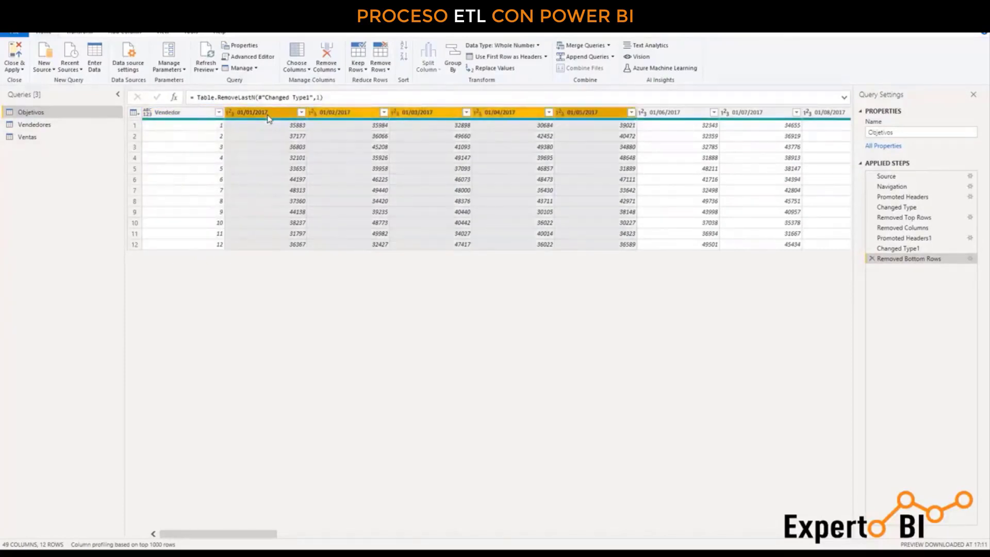
{"action": "key", "text": "shift+Right"}
{"action": "key", "text": "shift+Right"}
{"action": "key", "text": "shift+Right"}
{"action": "key", "text": "shift+Right"}
{"action": "key", "text": "shift+Right"}
{"action": "key", "text": "shift+Right"}
{"action": "key", "text": "shift+Right"}
{"action": "key", "text": "shift+Right"}
{"action": "key", "text": "shift+Right"}
{"action": "key", "text": "shift+Right"}
{"action": "key", "text": "shift+Right"}
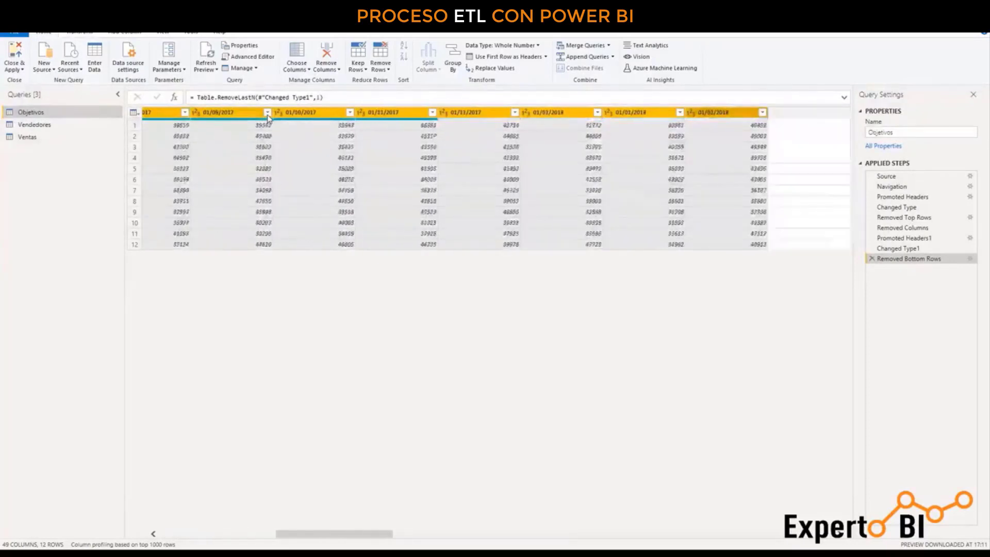
{"action": "key", "text": "shift+Right"}
{"action": "key", "text": "shift+Right"}
{"action": "key", "text": "shift+Right"}
{"action": "key", "text": "shift+Right"}
{"action": "key", "text": "shift+Right"}
{"action": "key", "text": "shift+Right"}
{"action": "key", "text": "shift+Right"}
{"action": "key", "text": "shift+Right"}
{"action": "key", "text": "shift+Right"}
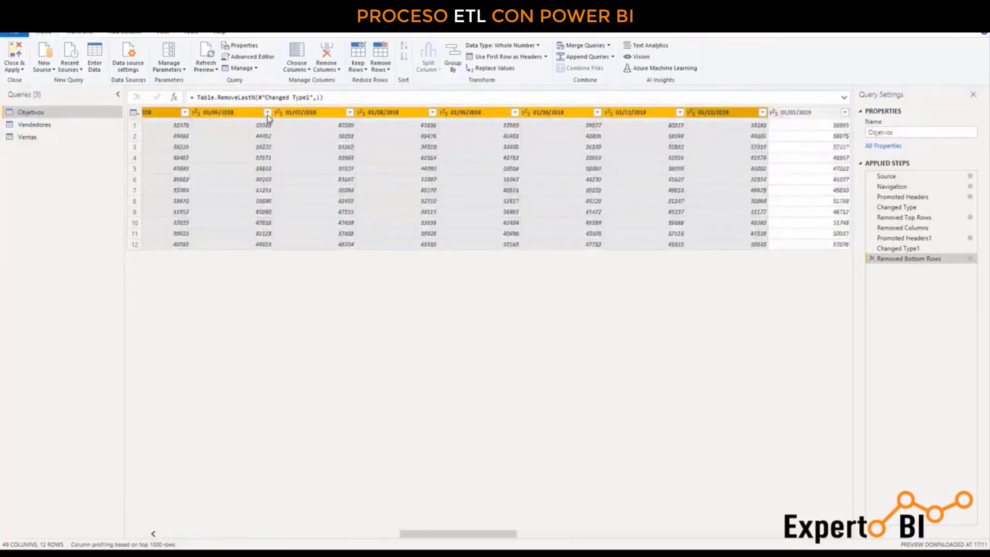
{"action": "key", "text": "shift+Right"}
{"action": "key", "text": "shift+Right"}
{"action": "key", "text": "shift+Right"}
{"action": "key", "text": "shift+Right"}
{"action": "key", "text": "shift+Right"}
{"action": "key", "text": "shift+Right"}
{"action": "key", "text": "shift+Right"}
{"action": "key", "text": "shift+Right"}
{"action": "key", "text": "shift+Right"}
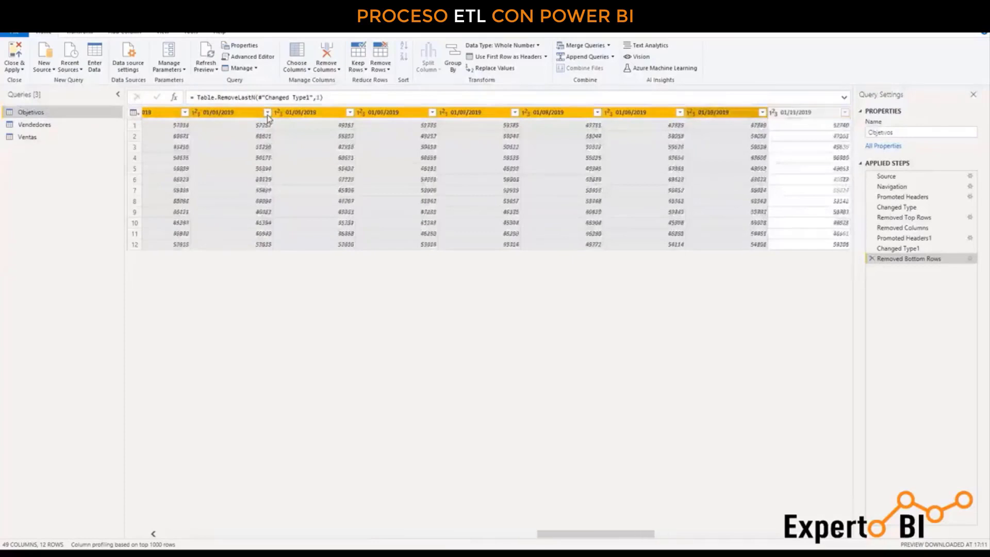
{"action": "key", "text": "shift+Right"}
{"action": "key", "text": "shift+Right"}
{"action": "key", "text": "shift+Right"}
{"action": "key", "text": "shift+Right"}
{"action": "key", "text": "shift+Right"}
{"action": "key", "text": "shift+Right"}
{"action": "key", "text": "shift+Right"}
{"action": "key", "text": "shift+Right"}
{"action": "key", "text": "shift+Right"}
{"action": "key", "text": "shift+Right"}
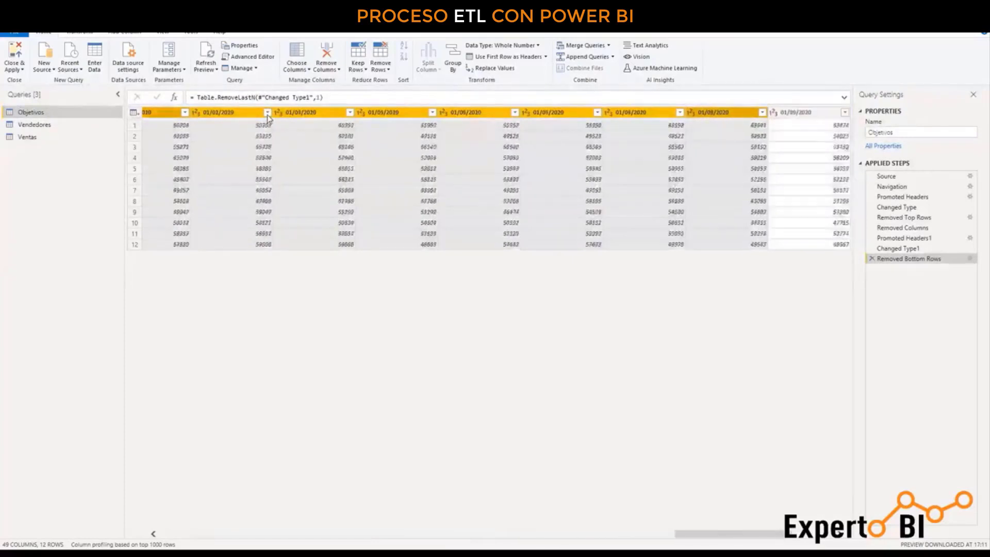
{"action": "key", "text": "shift+Right"}
{"action": "key", "text": "shift+Right"}
{"action": "key", "text": "shift+Right"}
{"action": "key", "text": "shift+Right"}
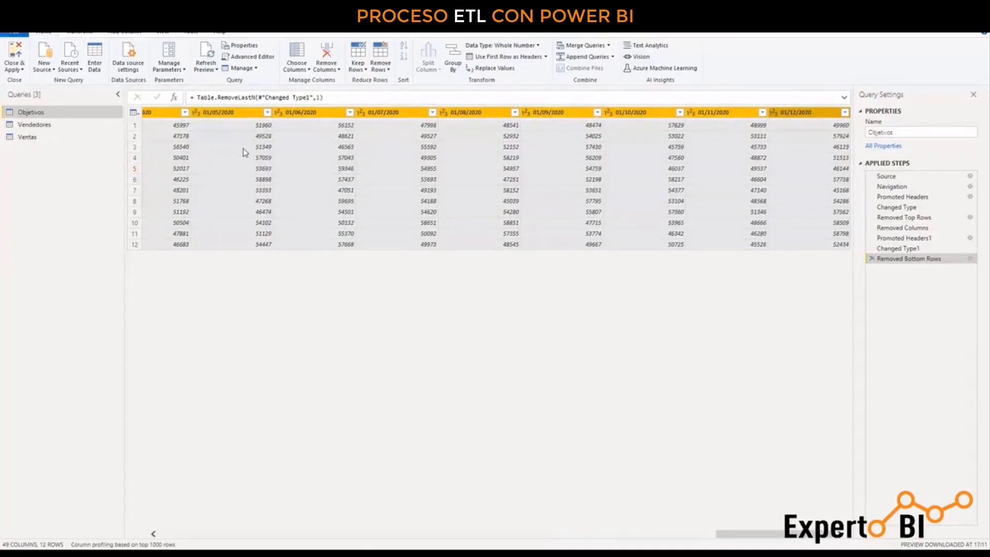
Unpivot the selected date columns into Attribute and Value, giving 576 rows.
{"action": "left_click", "coordinate": [74, 33]}
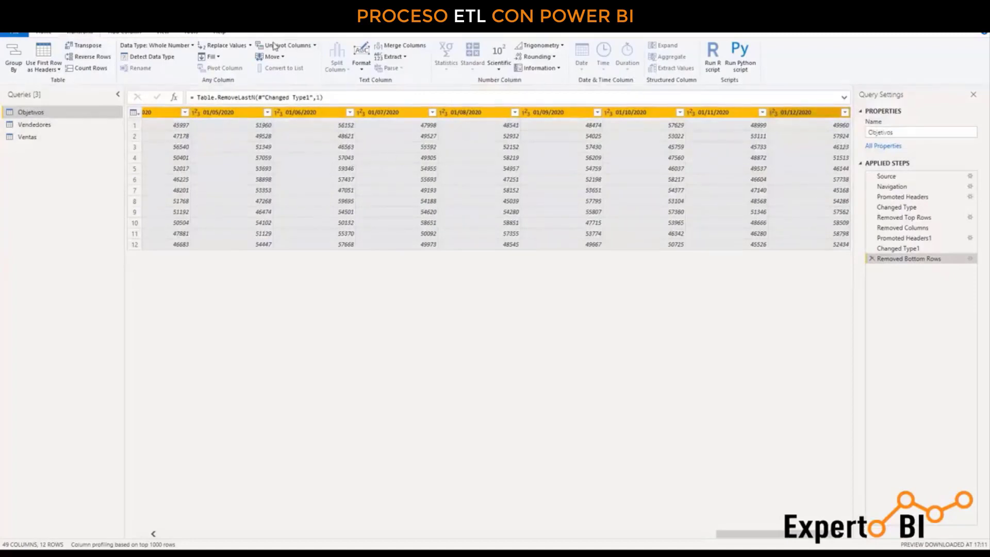
{"action": "left_click", "coordinate": [282, 46]}
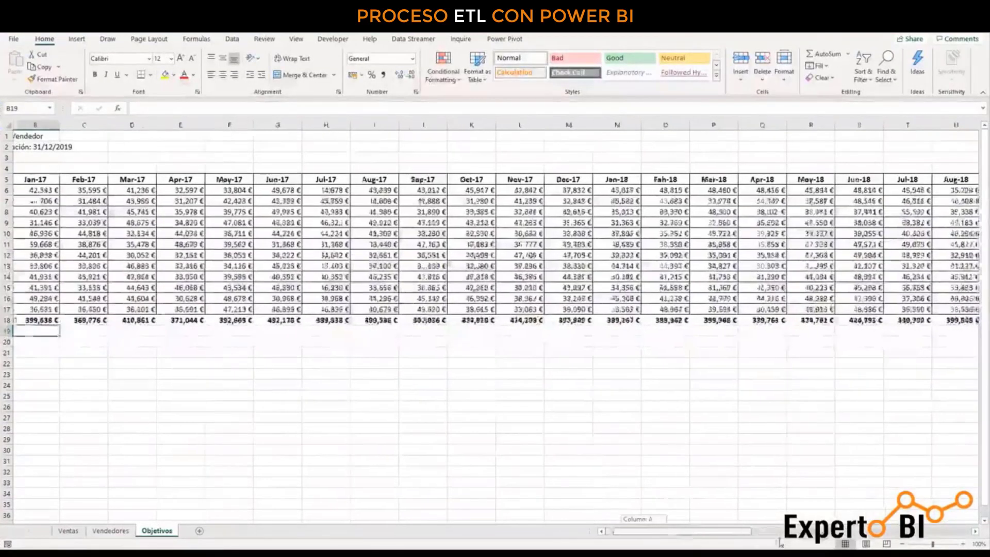
Scroll the Excel Objetivos sheet right to review the last months and the Total column.
{"action": "left_click_drag", "start_coordinate": [645, 535], "coordinate": [665, 535]}
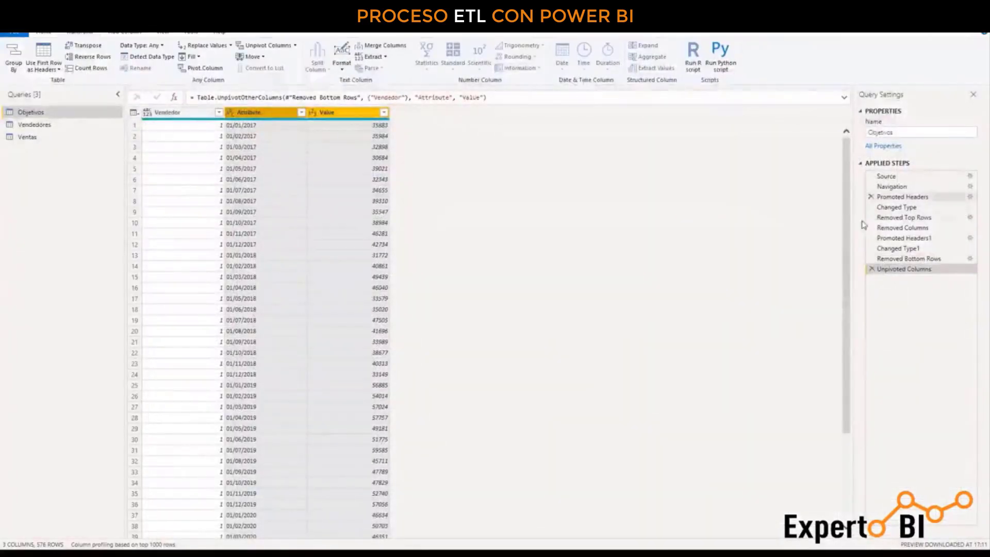
Rename the unpivoted Objetivos column 'Attribute' to 'Fecha'.
{"action": "left_click_drag", "start_coordinate": [886, 237], "coordinate": [855, 273]}
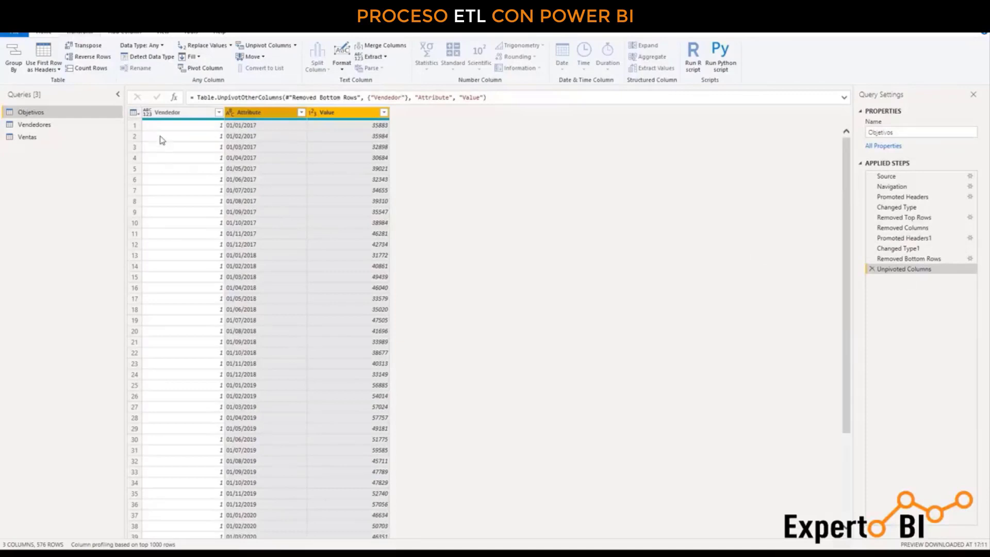
{"action": "double_click", "coordinate": [248, 113]}
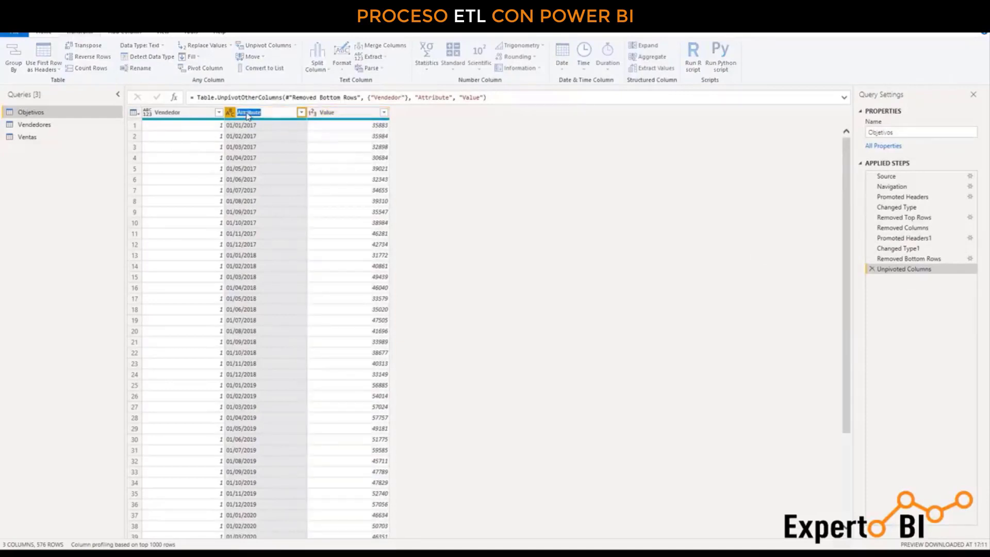
{"action": "type", "text": "Fecha"}
{"action": "key", "text": "Return"}
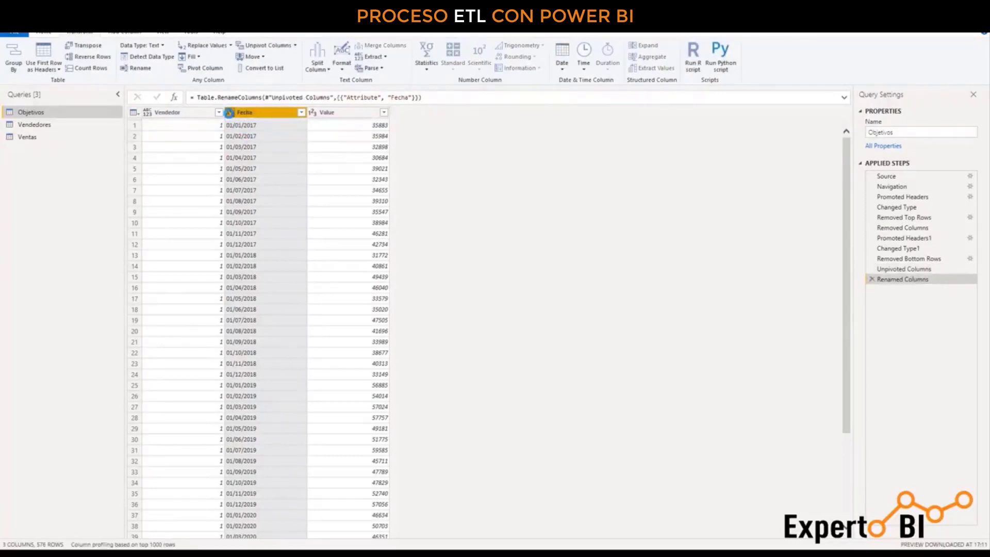
Type Fecha as Date, keep Value as Whole Number, set Vendedor to Text, then open Vendedores.
{"action": "left_click", "coordinate": [229, 113]}
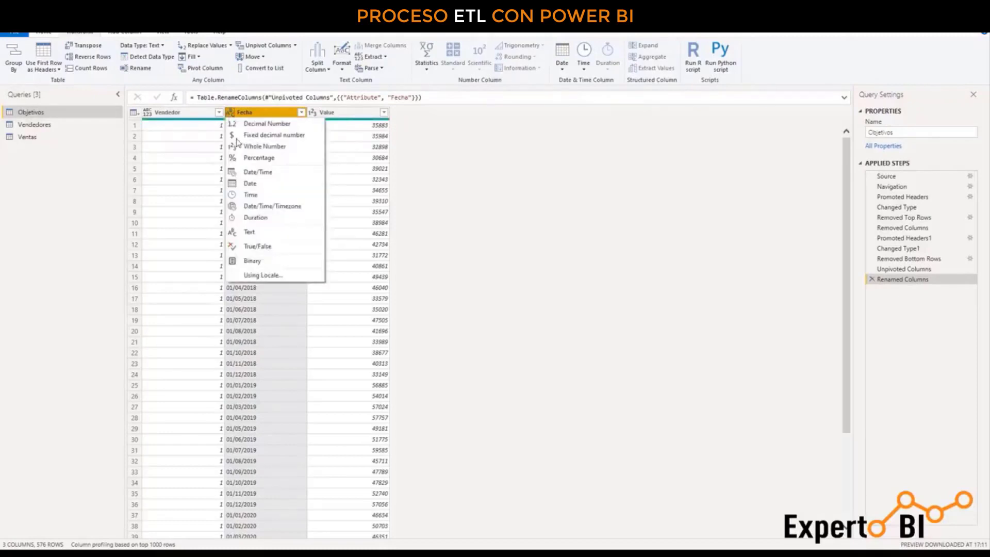
{"action": "left_click", "coordinate": [253, 184]}
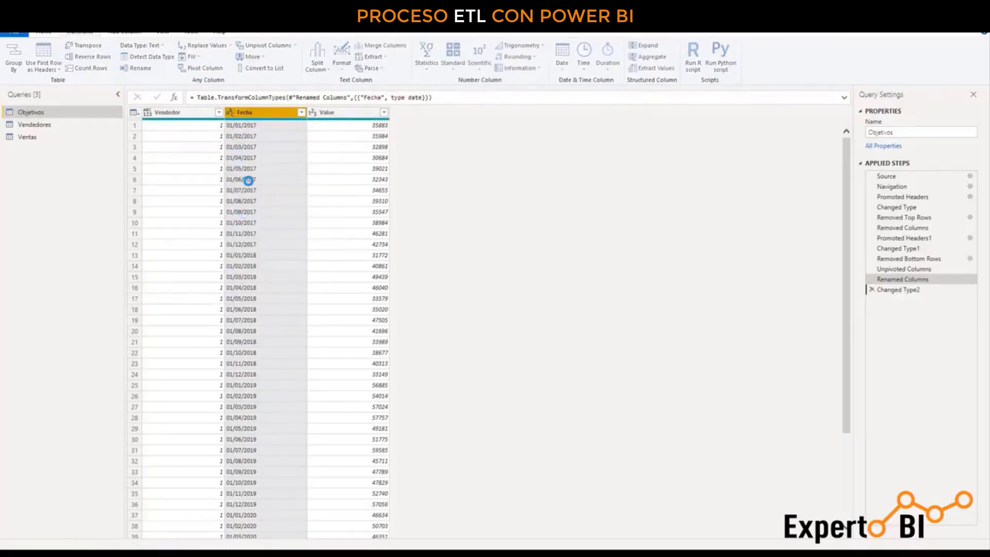
{"action": "left_click", "coordinate": [313, 113]}
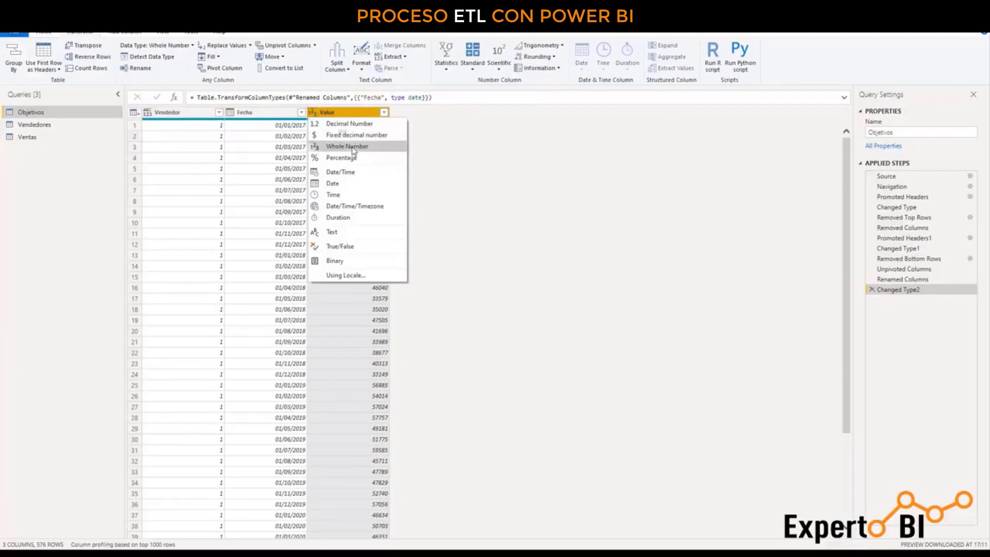
{"action": "left_click", "coordinate": [149, 115]}
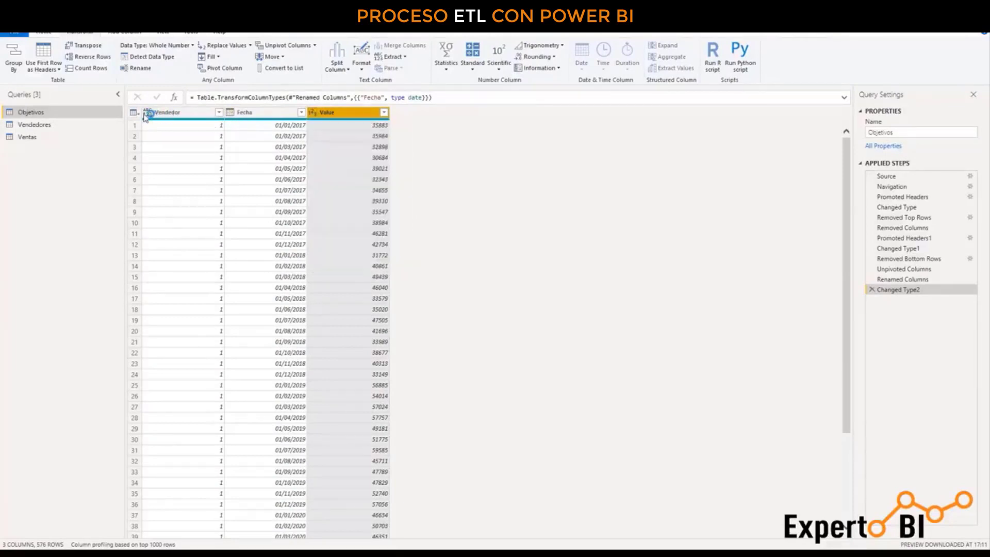
{"action": "left_click", "coordinate": [148, 113]}
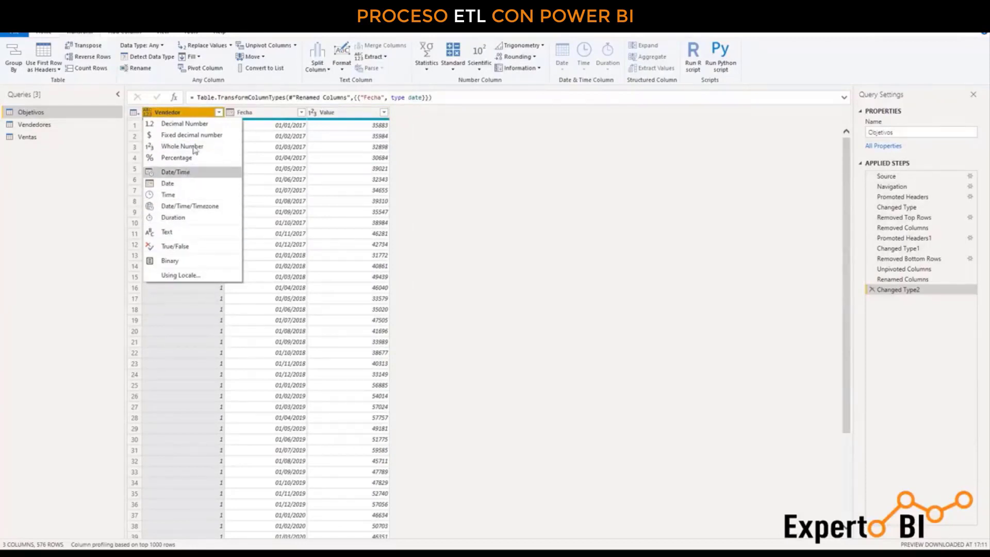
{"action": "left_click", "coordinate": [171, 232]}
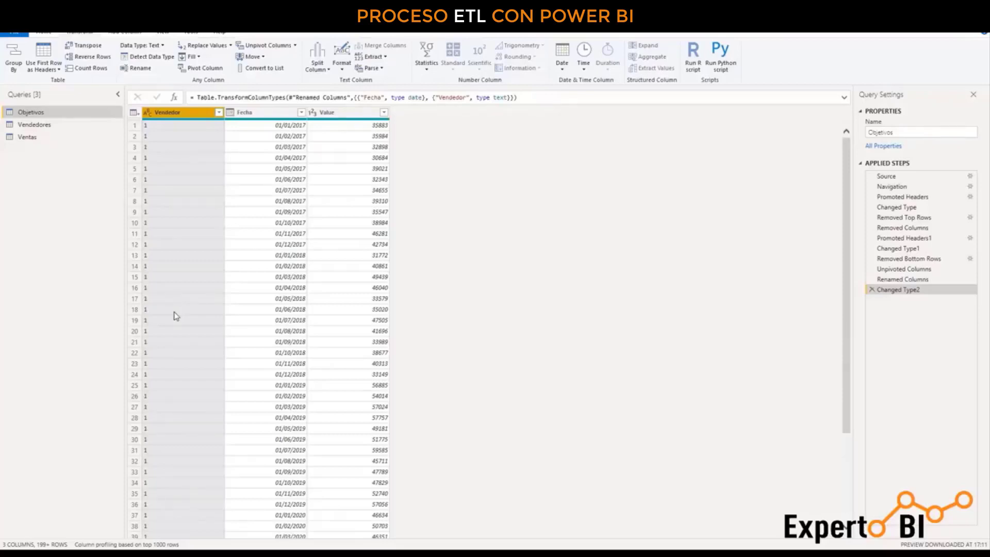
{"action": "left_click", "coordinate": [45, 129]}
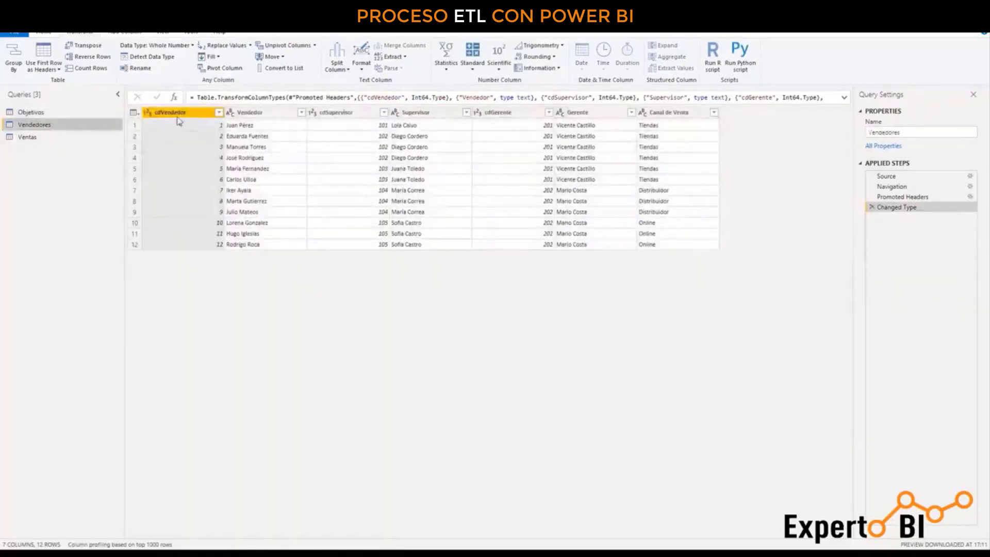
Change cdVendedor to Text, replacing the current type conversion, then open the Ventas query.
{"action": "left_click", "coordinate": [148, 113]}
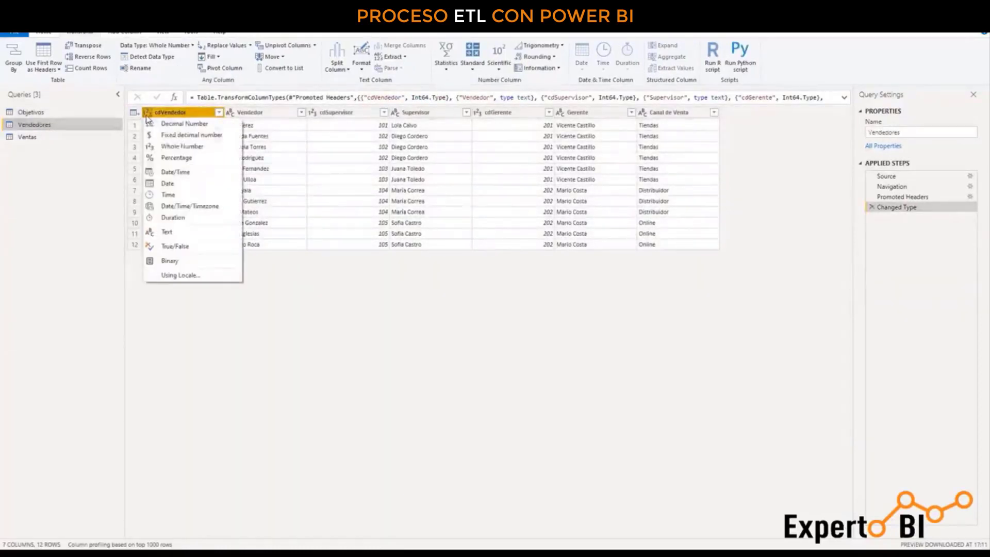
{"action": "left_click", "coordinate": [219, 236]}
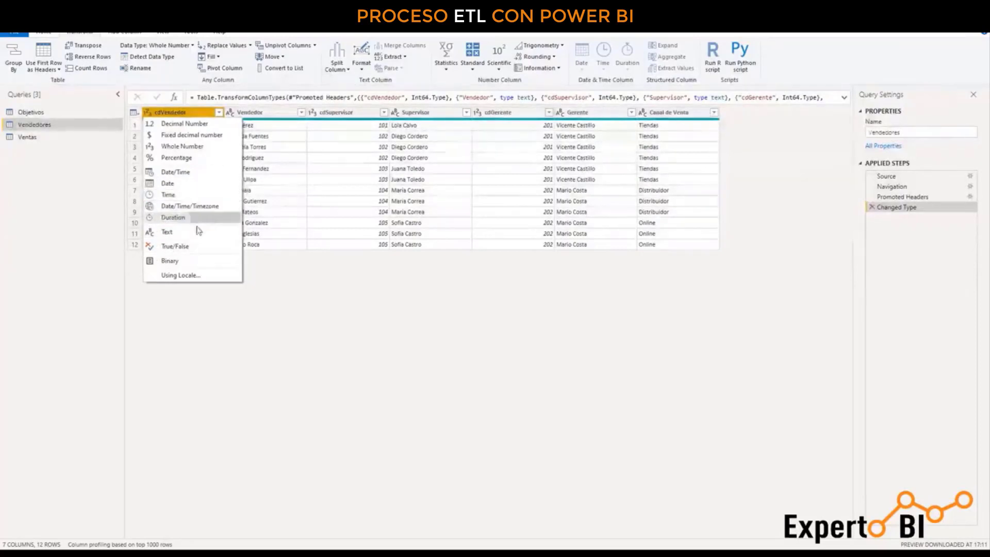
{"action": "key", "text": "Escape"}
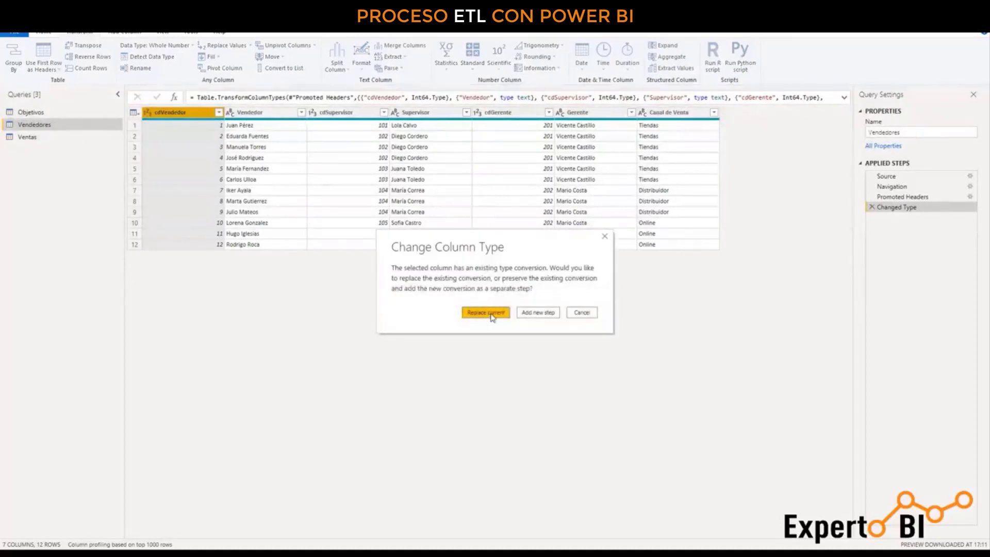
{"action": "left_click", "coordinate": [486, 312]}
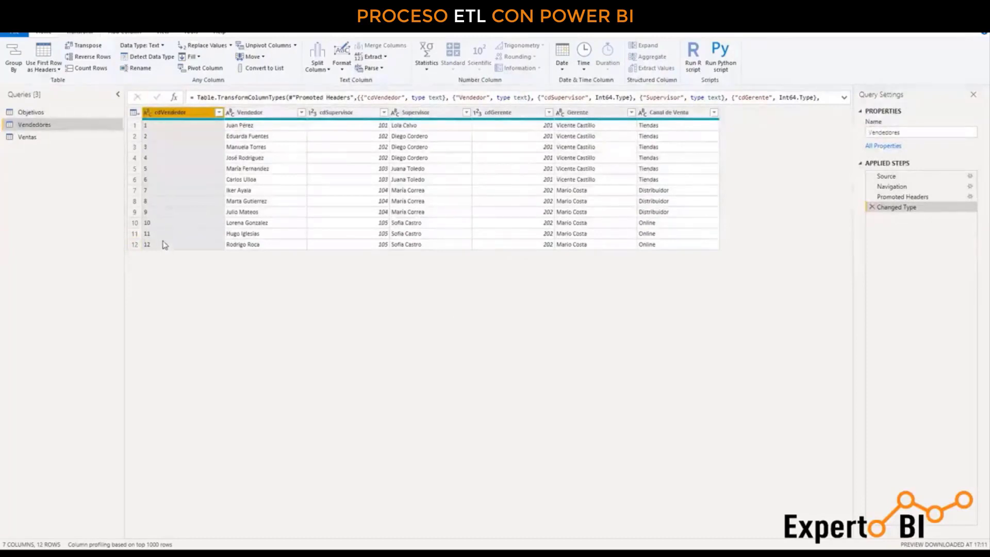
{"action": "left_click", "coordinate": [27, 138]}
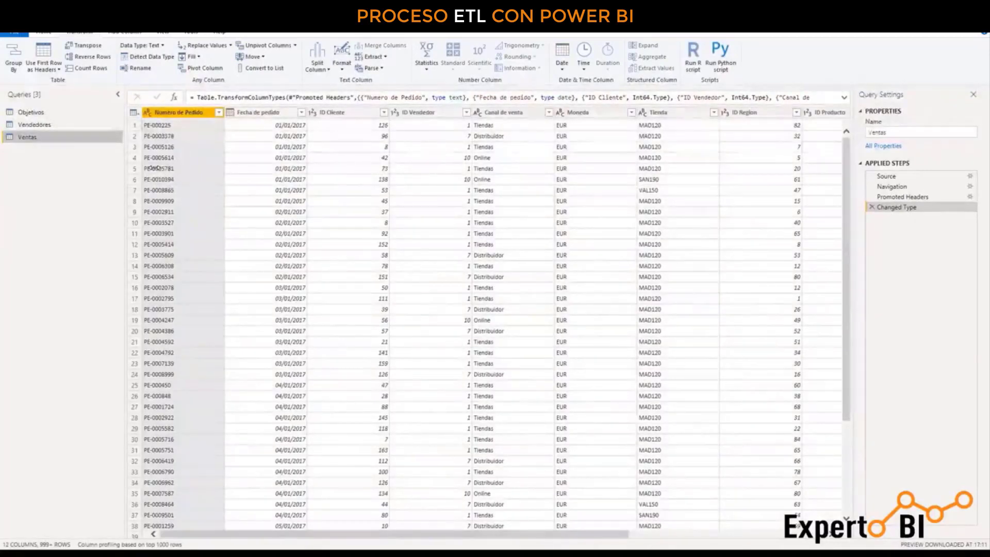
Switch to the Objetivos query in the Queries pane.
{"action": "left_click", "coordinate": [73, 114]}
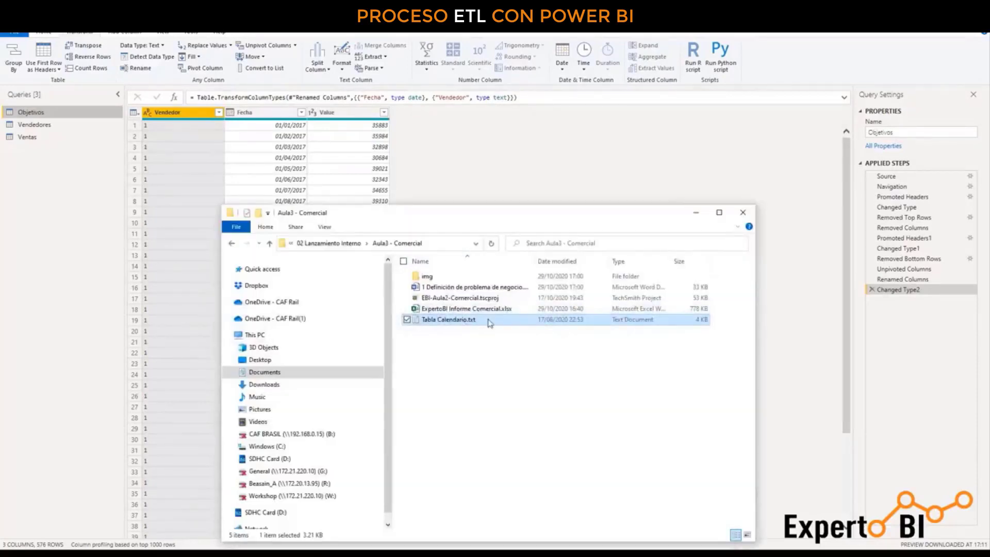
Open Tabla Calendario.txt in Notepad and copy the entire fnDateTable function code.
{"action": "left_click", "coordinate": [696, 212]}
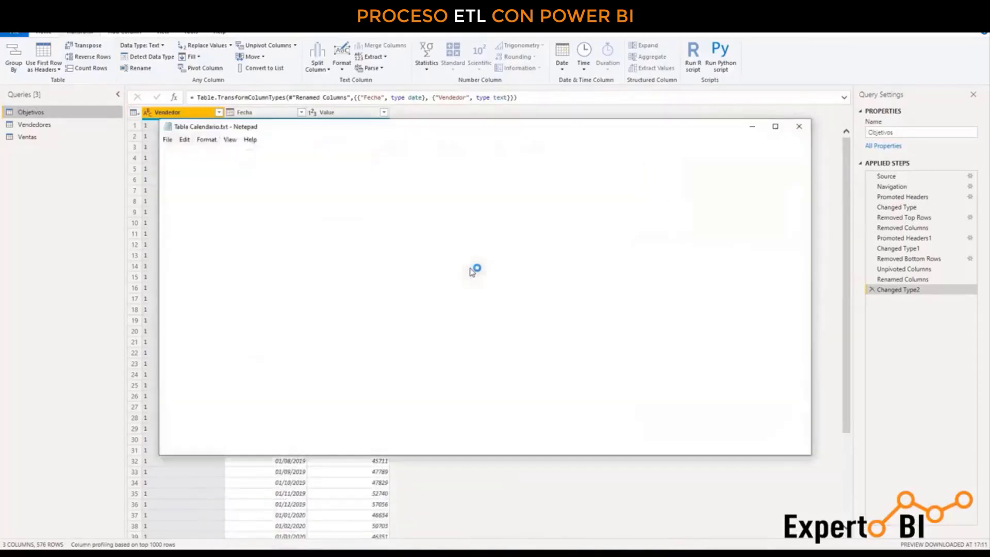
{"action": "left_click_drag", "start_coordinate": [163, 409], "coordinate": [163, 428]}
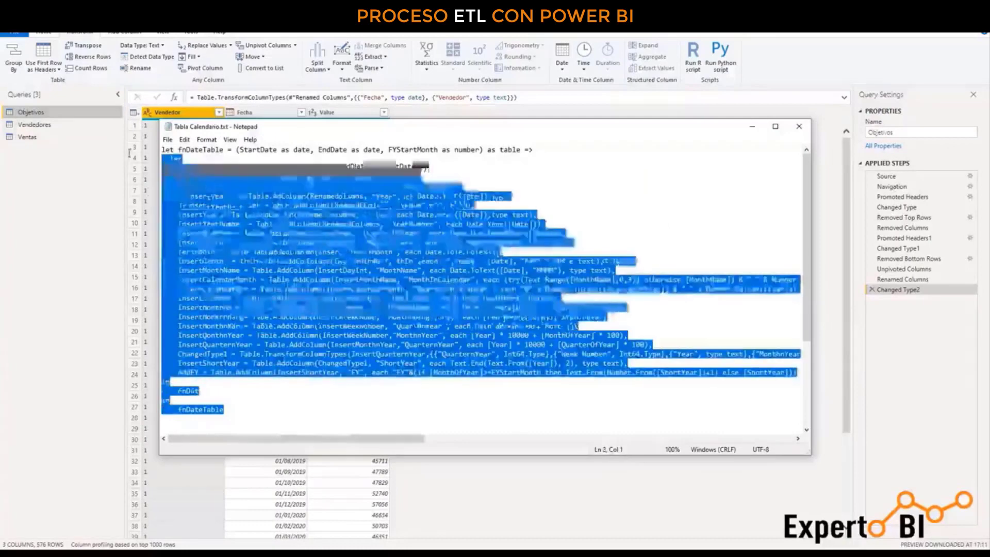
{"action": "left_click_drag", "start_coordinate": [213, 361], "coordinate": [162, 149]}
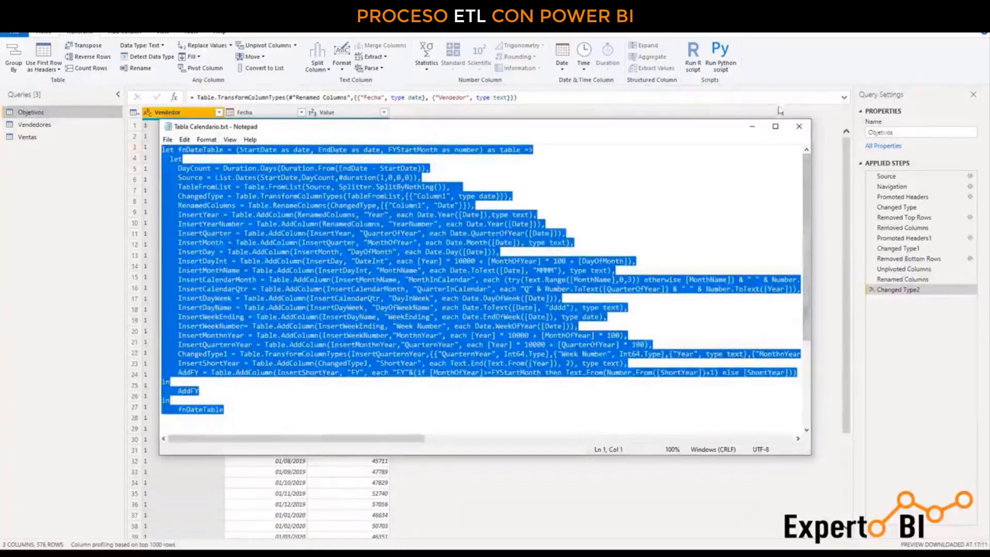
{"action": "left_click", "coordinate": [752, 126]}
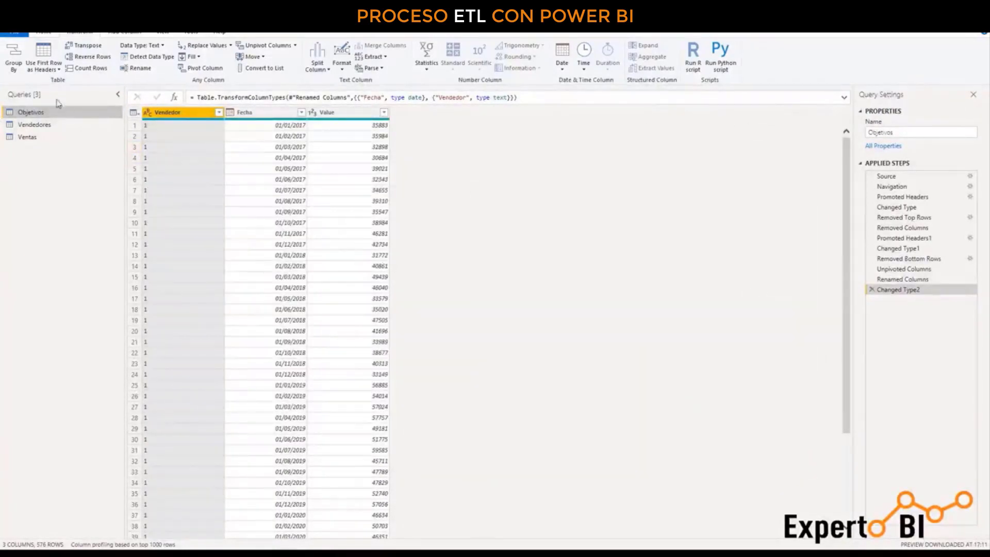
Create a new Blank Query from the New Source list.
{"action": "left_click", "coordinate": [49, 34]}
{"action": "left_click", "coordinate": [45, 67]}
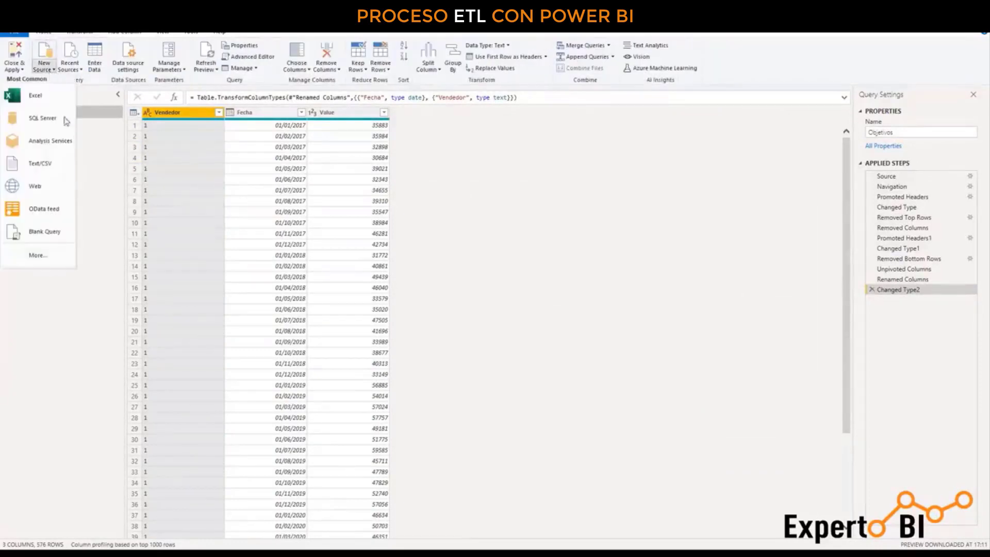
{"action": "left_click", "coordinate": [82, 265]}
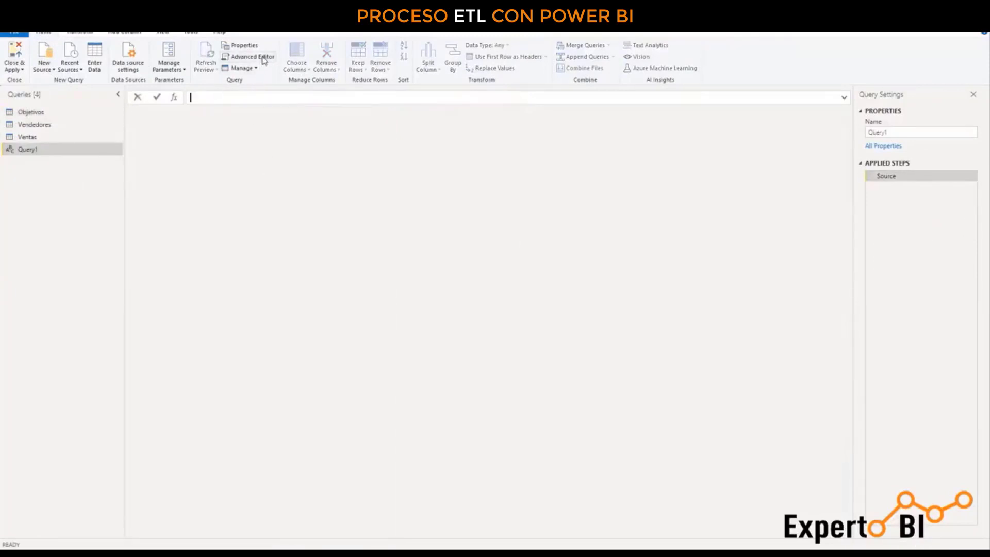
Replace the blank query's M code with the pasted fnDateTable function in Advanced Editor.
{"action": "left_click", "coordinate": [264, 59]}
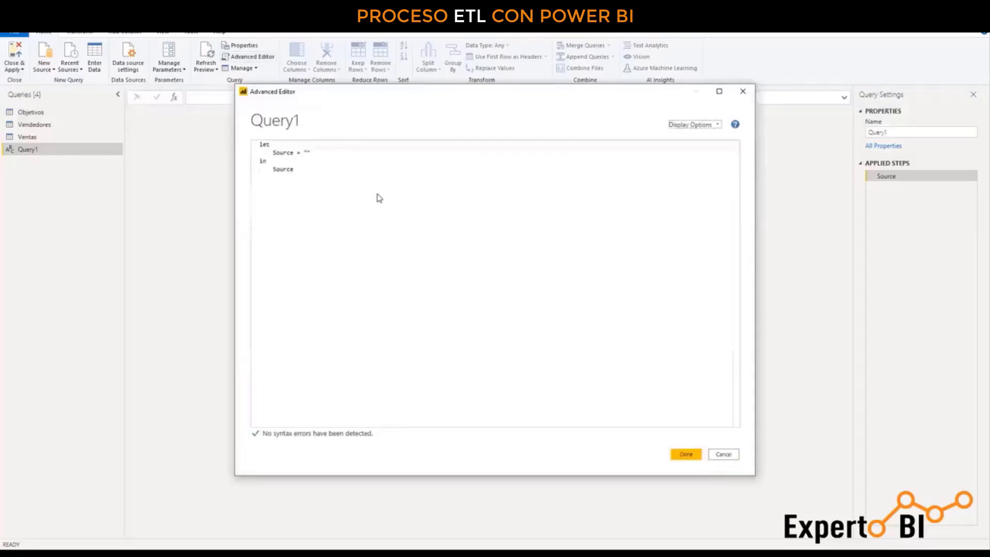
{"action": "key", "text": "ctrl+a"}
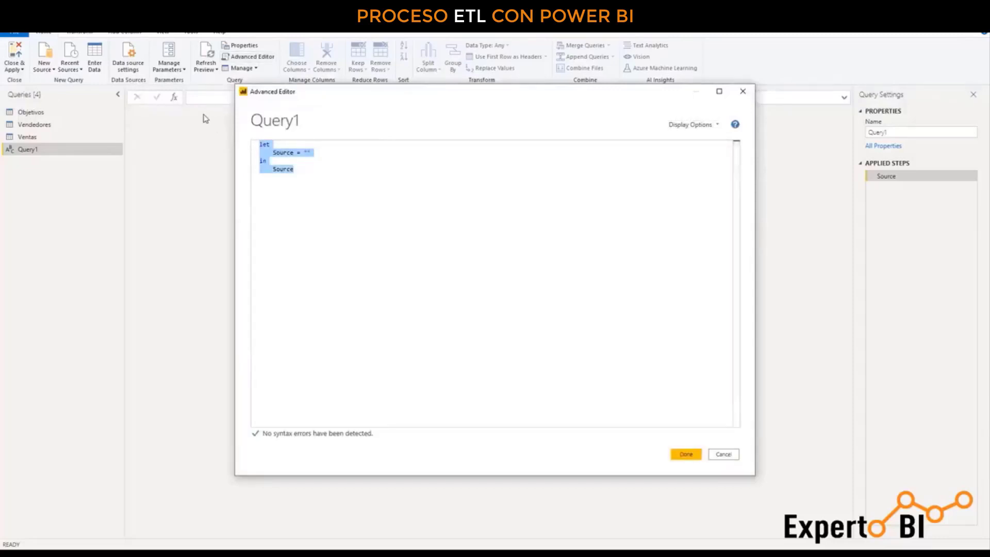
{"action": "key", "text": "ctrl+v"}
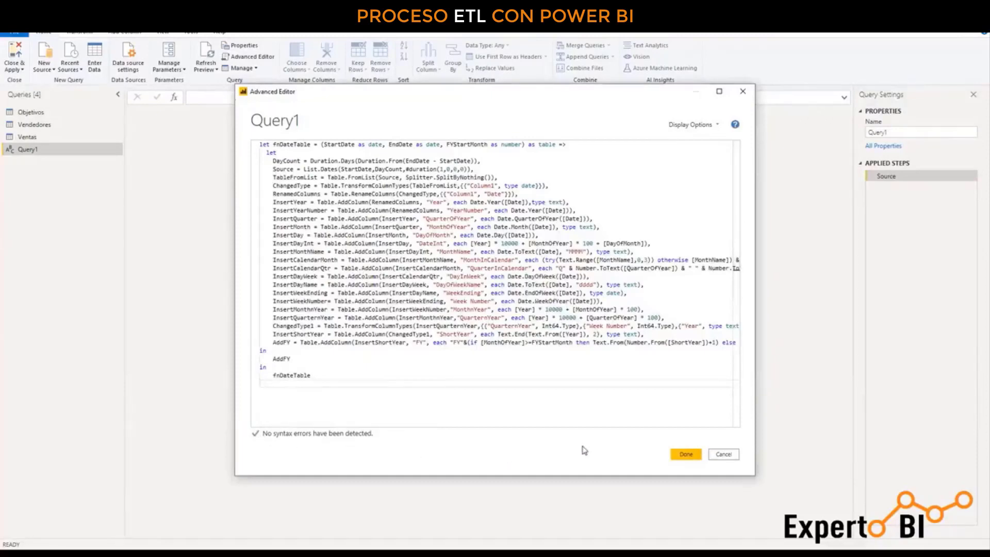
{"action": "left_click", "coordinate": [686, 454]}
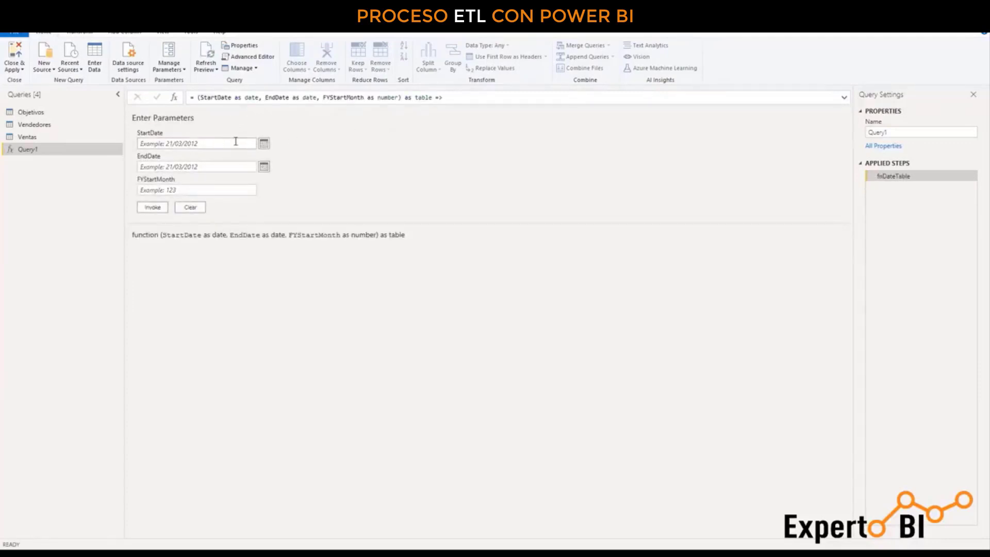
Invoke the function with StartDate 01/01/2017, EndDate 31/12/2020 and FYStartMonth 1.
{"action": "left_click", "coordinate": [223, 142]}
{"action": "type", "text": "01/01/2"}
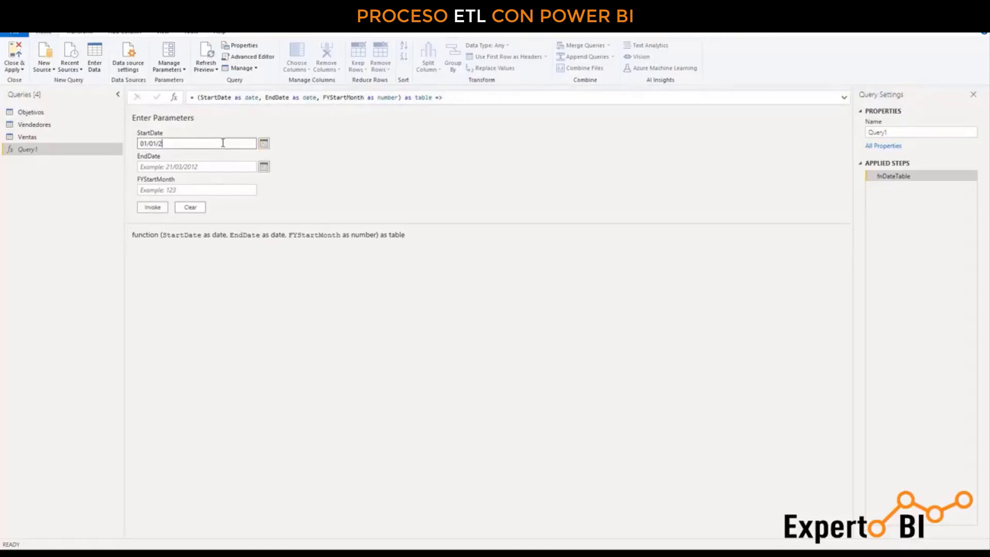
{"action": "type", "text": "017"}
{"action": "left_click", "coordinate": [197, 168]}
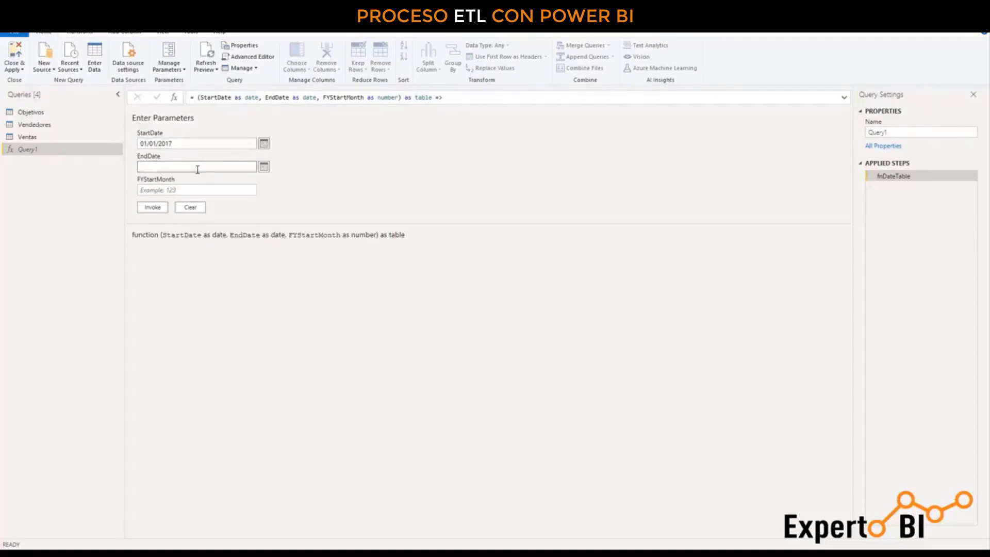
{"action": "type", "text": "31/12/2020"}
{"action": "left_click", "coordinate": [166, 191]}
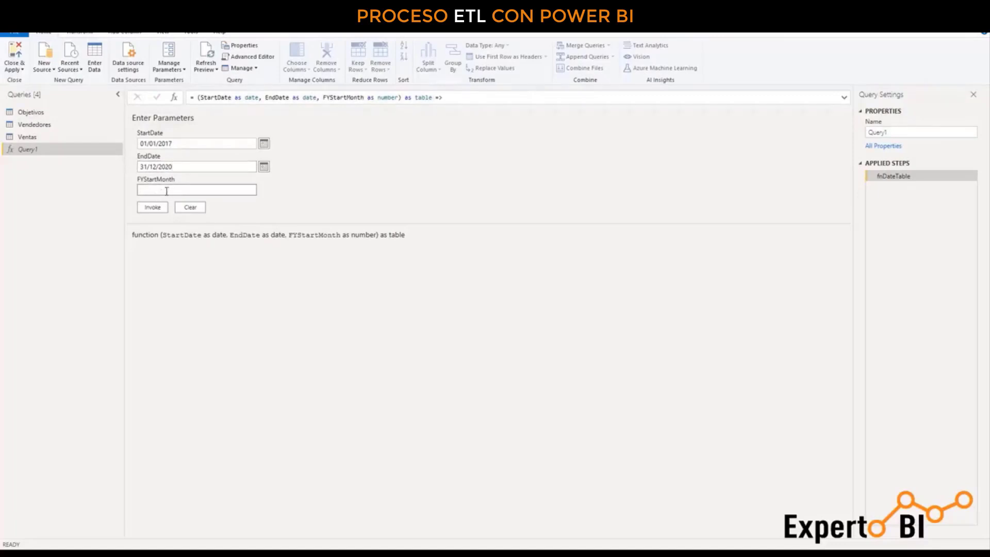
{"action": "type", "text": "1"}
{"action": "left_click", "coordinate": [152, 209]}
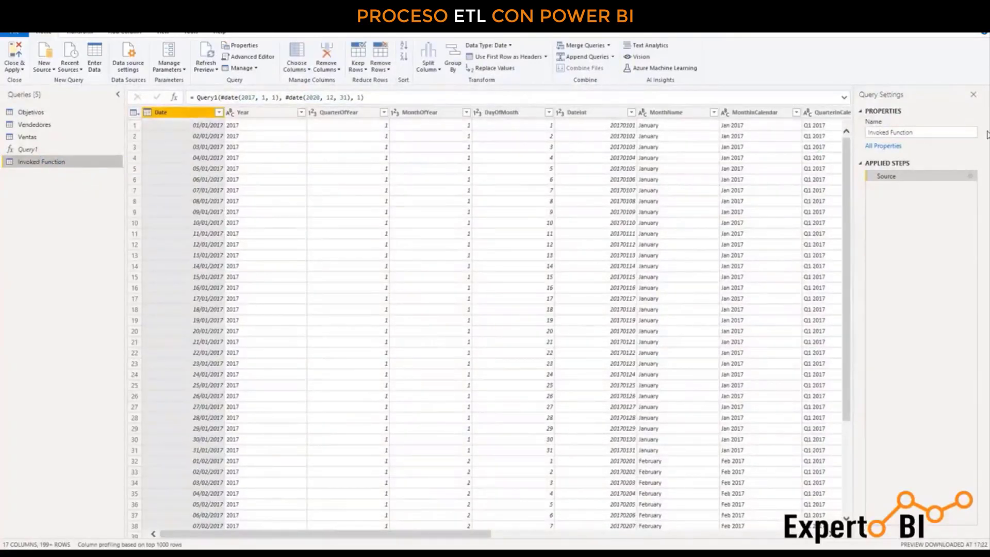
Rename the Invoked Function query to Calendario and open the Close & Apply options.
{"action": "left_click", "coordinate": [903, 133]}
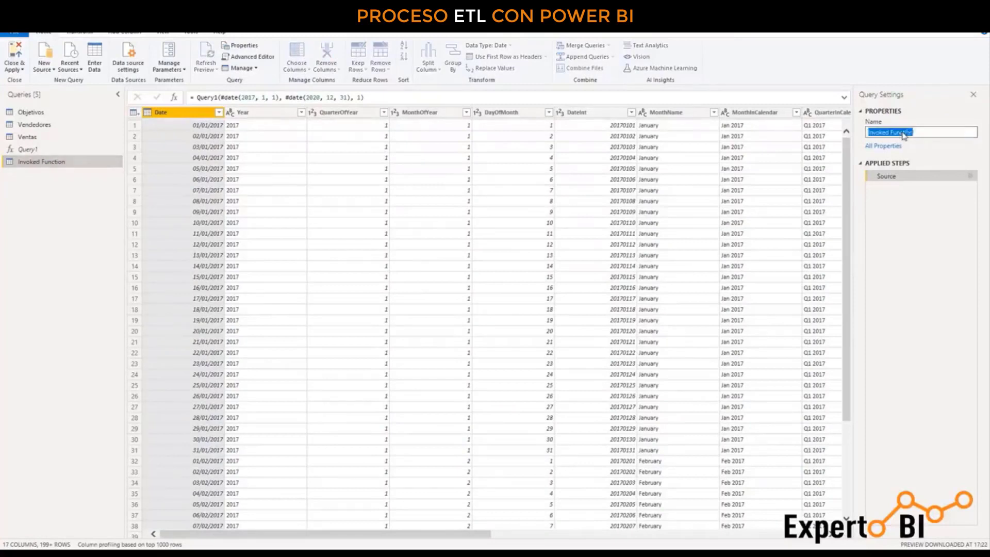
{"action": "key", "text": "BackSpace"}
{"action": "type", "text": "lendario"}
{"action": "key", "text": "Return"}
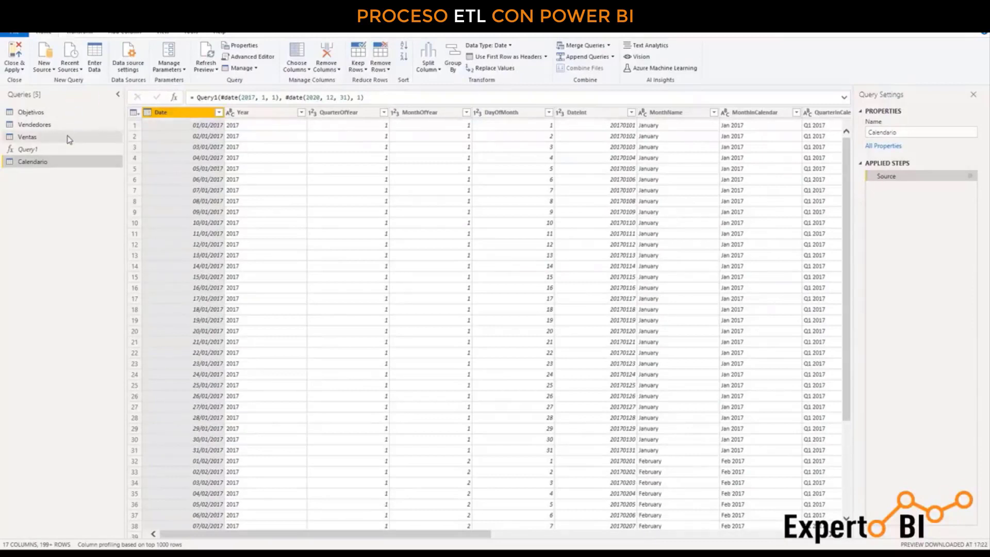
{"action": "left_click", "coordinate": [20, 70]}
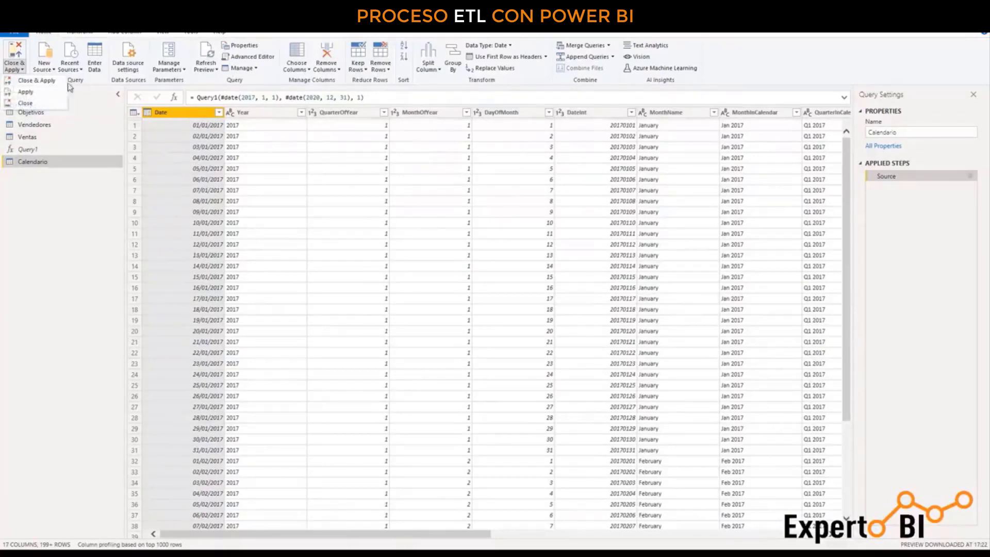
Choose Close & Apply to load all query changes into the model.
{"action": "left_click", "coordinate": [36, 81]}
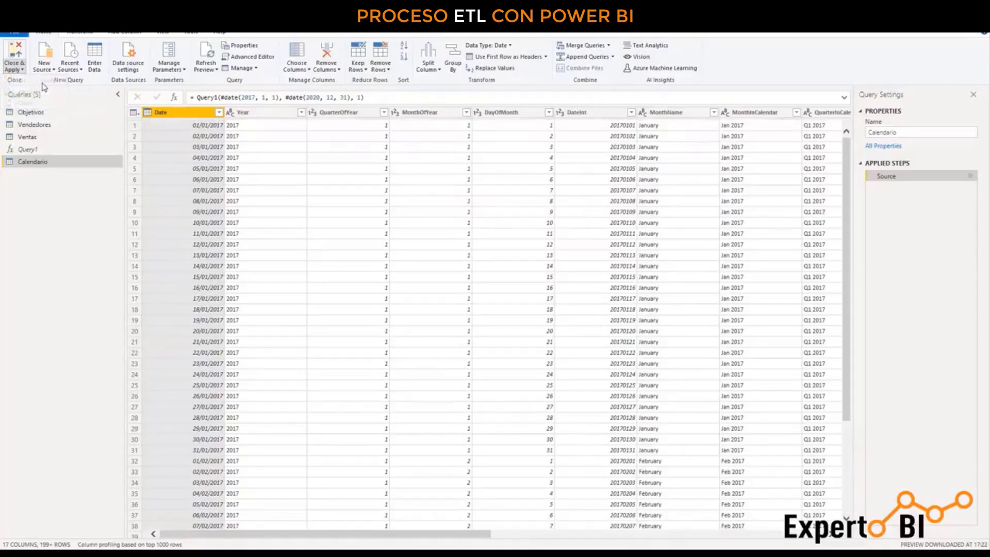